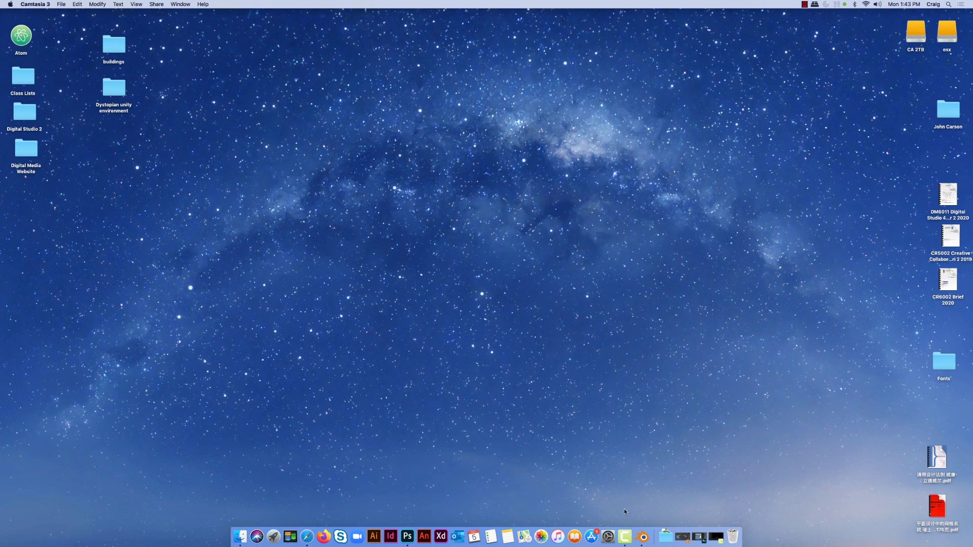
View the textured shipping container in Blender from several angles and check its UV texture document in Photoshop
{"action": "left_click", "coordinate": [648, 540]}
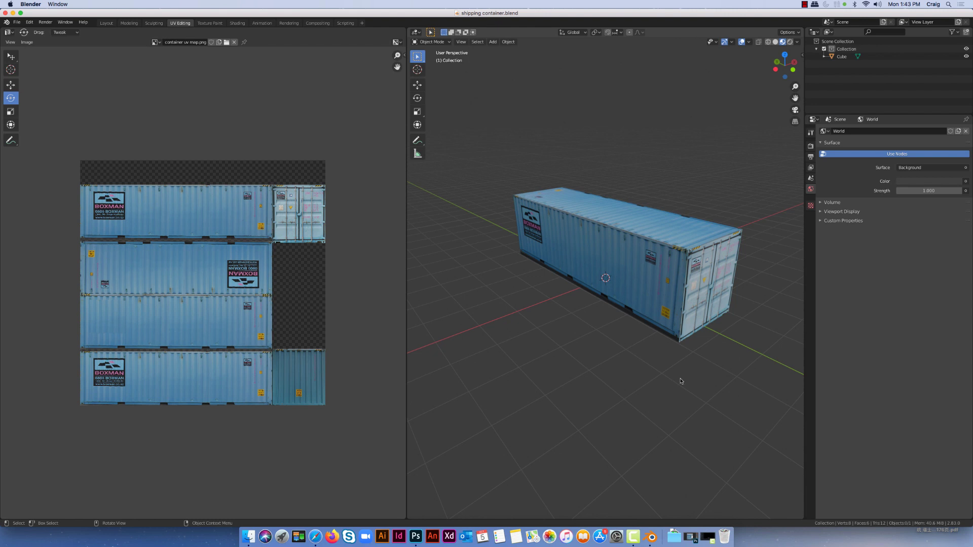
{"action": "middle_click_drag", "start_coordinate": [682, 381], "coordinate": [635, 331]}
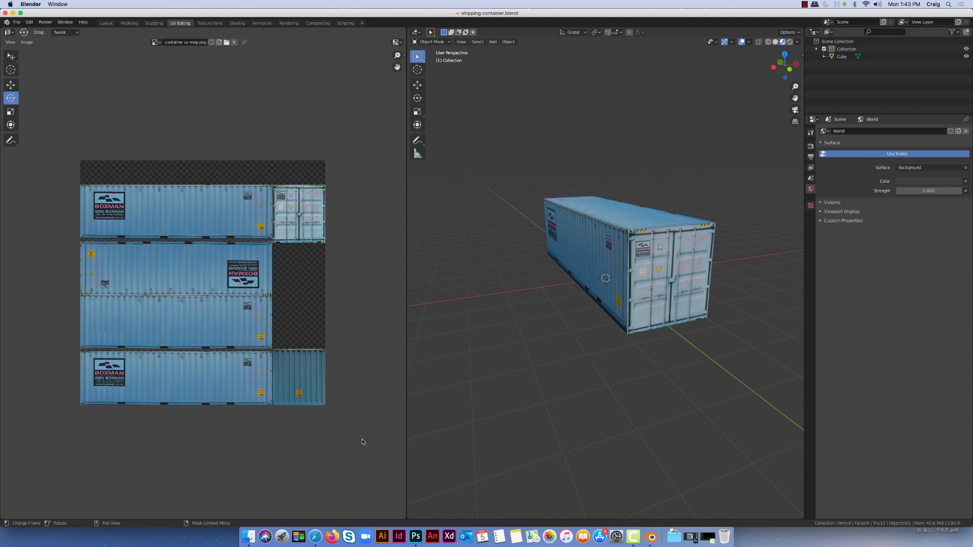
{"action": "left_click", "coordinate": [421, 532]}
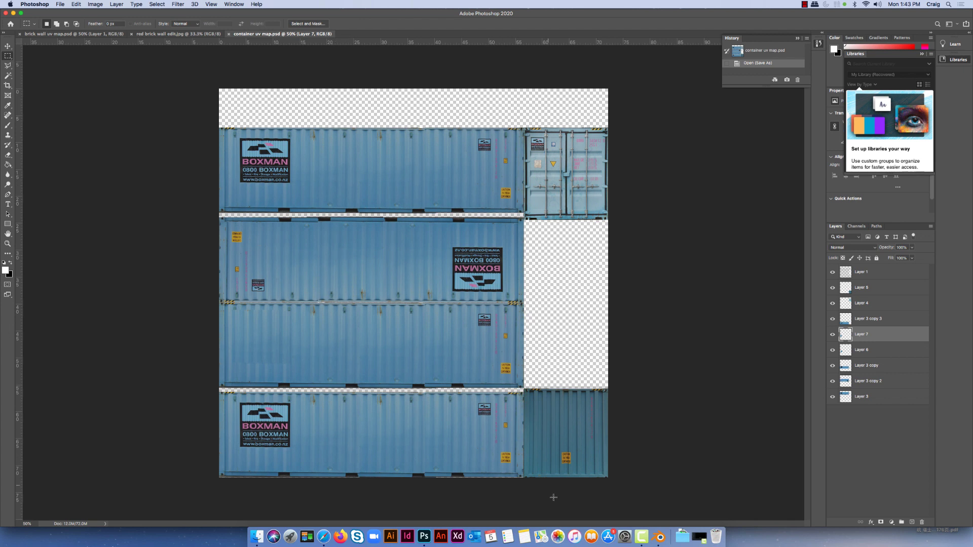
{"action": "left_click", "coordinate": [661, 532]}
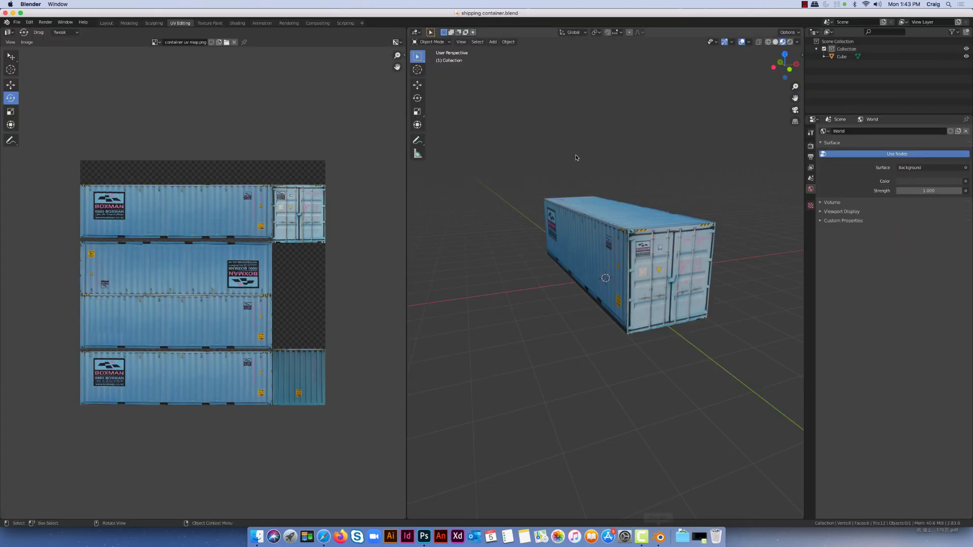
{"action": "middle_click_drag", "start_coordinate": [578, 157], "coordinate": [519, 291]}
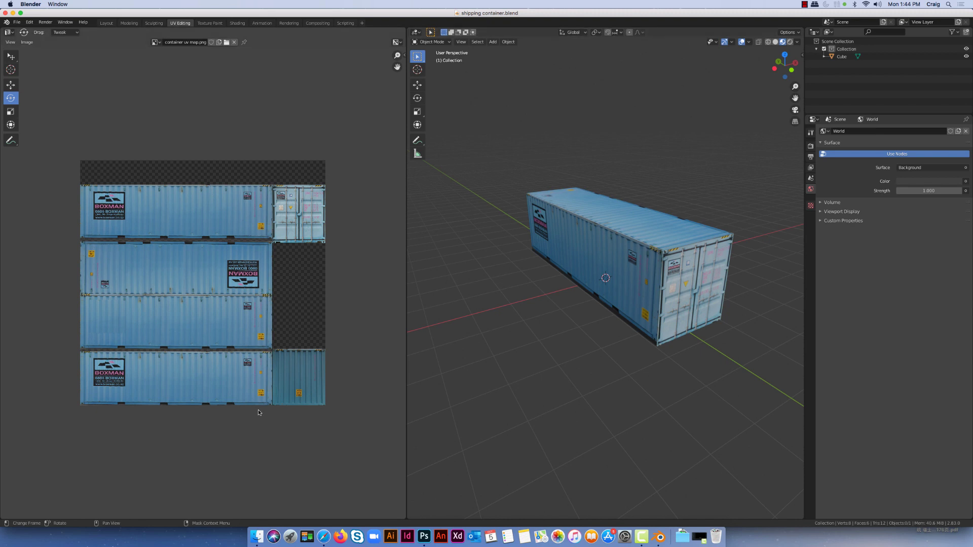
Switch to Finder, open the Textures folder inside buildings, and preview container uv map.png and container uv map normal.png
{"action": "left_click", "coordinate": [257, 537]}
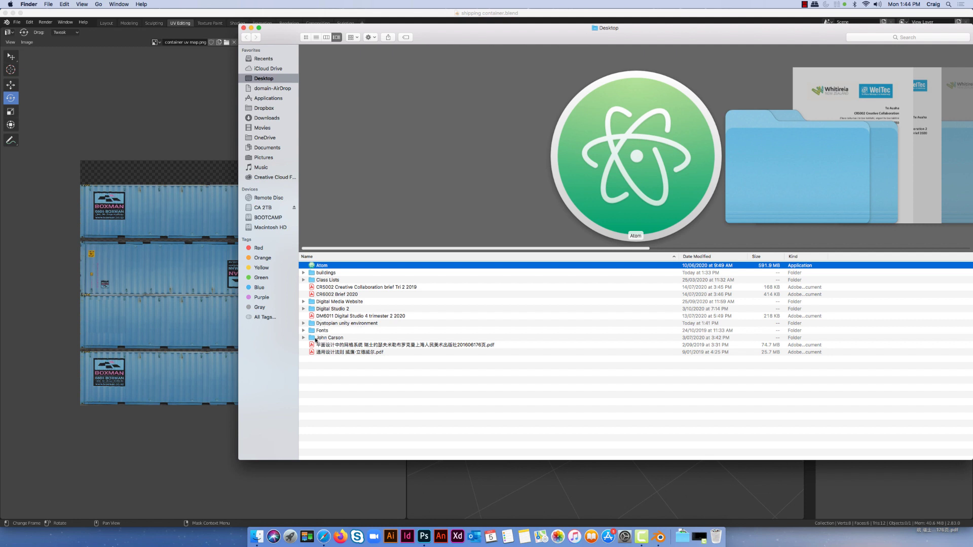
{"action": "double_click", "coordinate": [314, 273]}
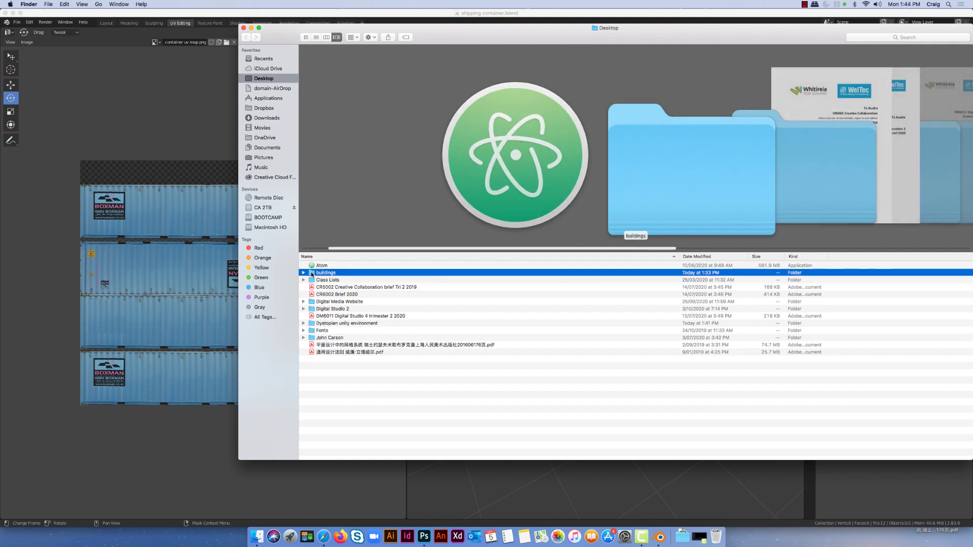
{"action": "double_click", "coordinate": [325, 352]}
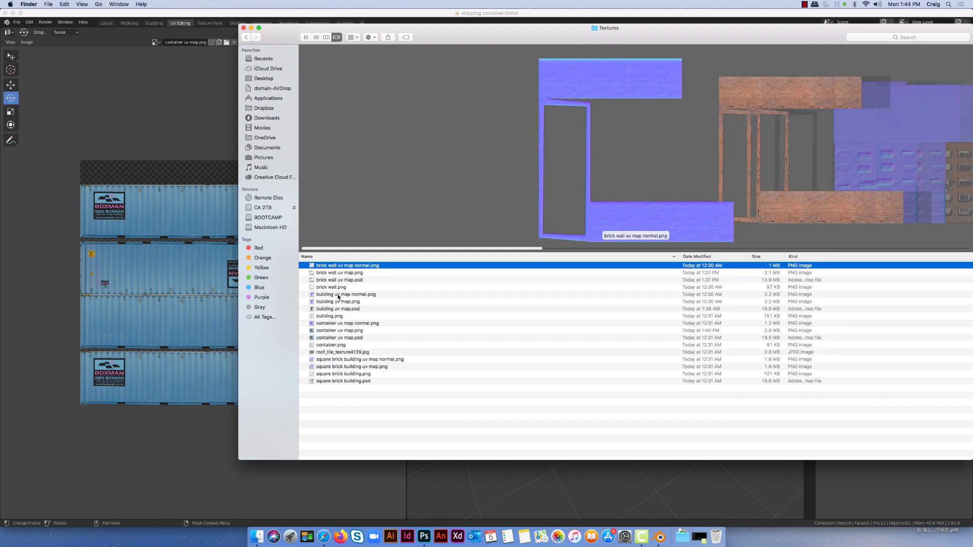
{"action": "left_click", "coordinate": [351, 331]}
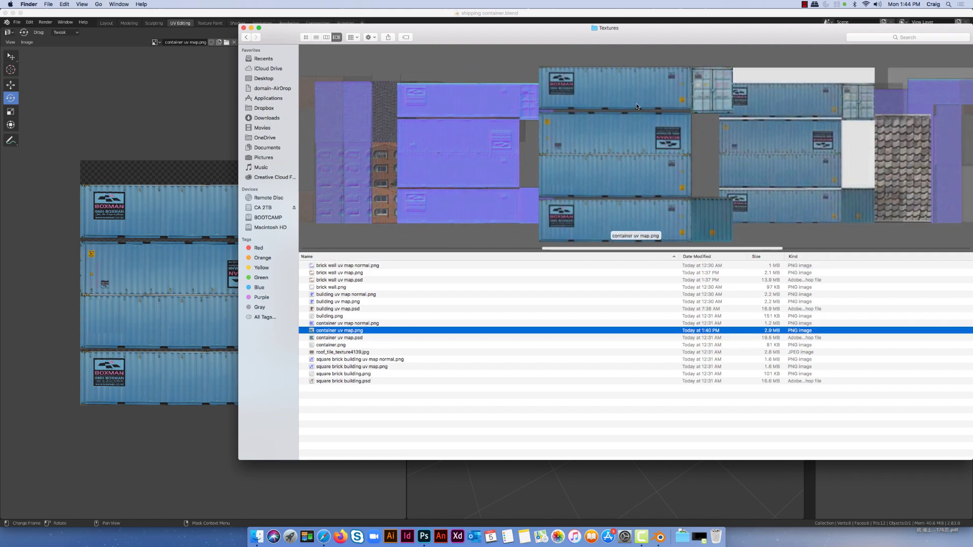
{"action": "left_click", "coordinate": [344, 325]}
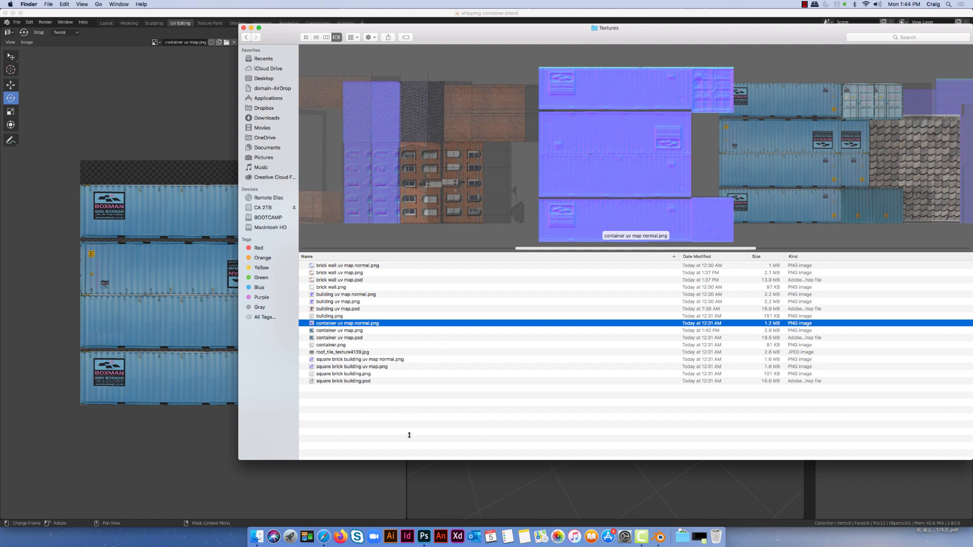
Switch to Photoshop and try to generate a normal map from only Layer 7 of container uv map.psd
{"action": "left_click", "coordinate": [429, 539]}
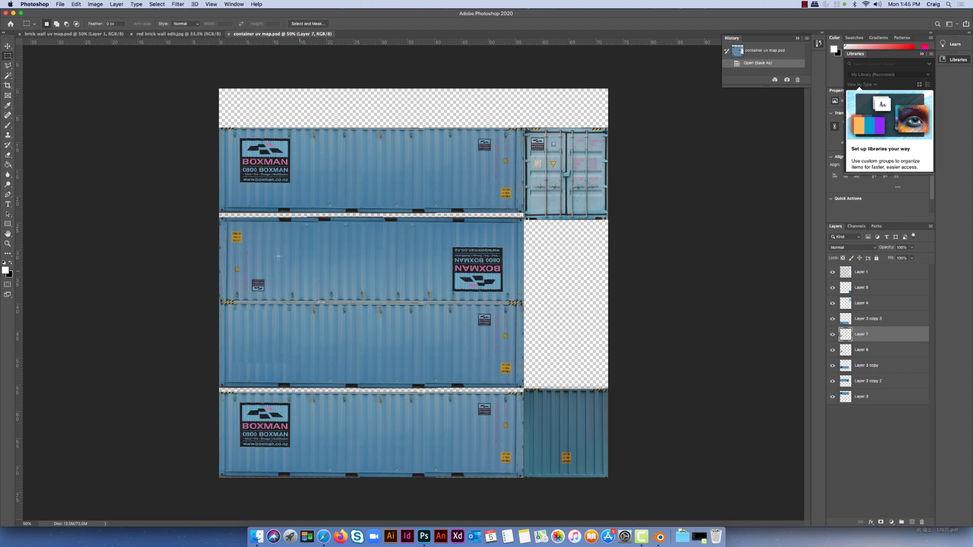
{"action": "left_click", "coordinate": [178, 5]}
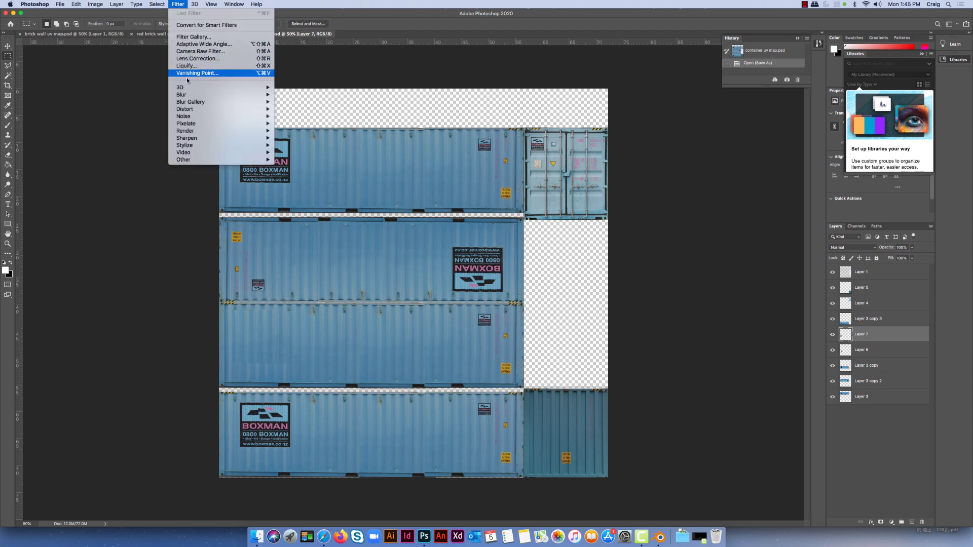
{"action": "mouse_move", "coordinate": [188, 87]}
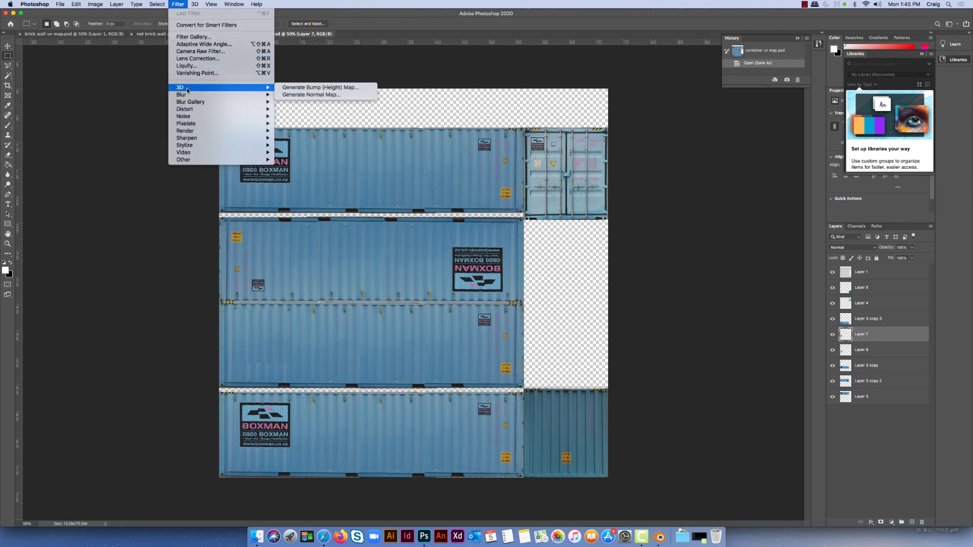
{"action": "left_click", "coordinate": [308, 95]}
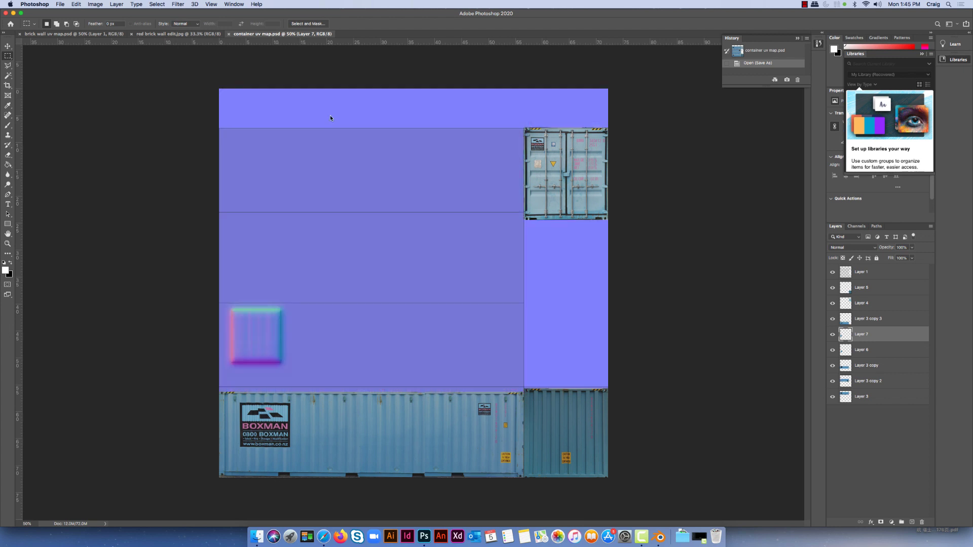
{"action": "left_click_drag", "start_coordinate": [443, 144], "coordinate": [592, 107]}
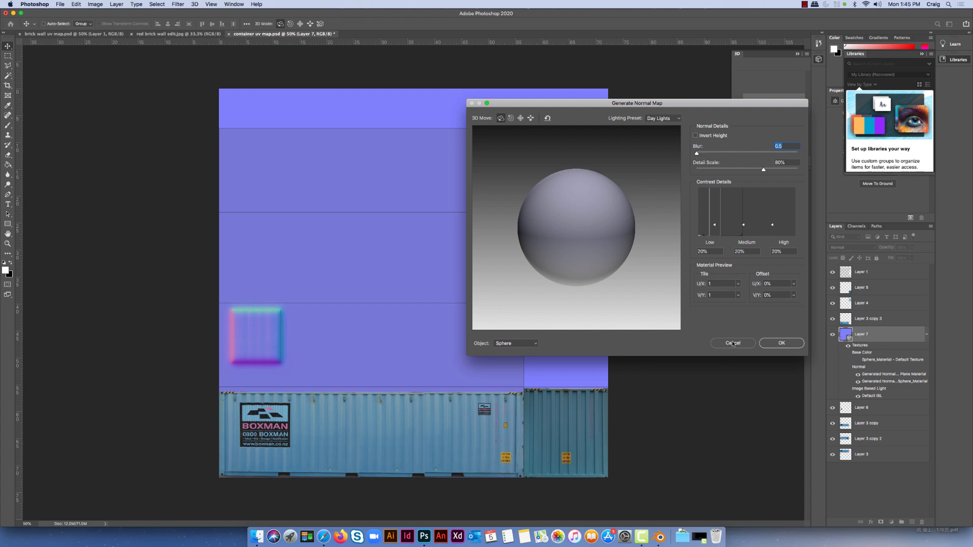
{"action": "left_click", "coordinate": [782, 343]}
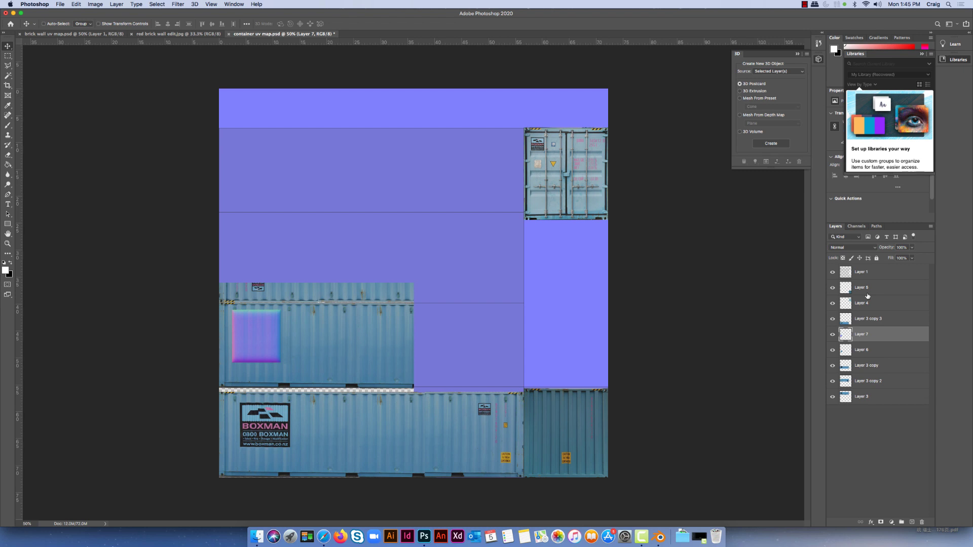
Undo the normal map generation by returning the document to its opened history state
{"action": "key", "text": "super+z"}
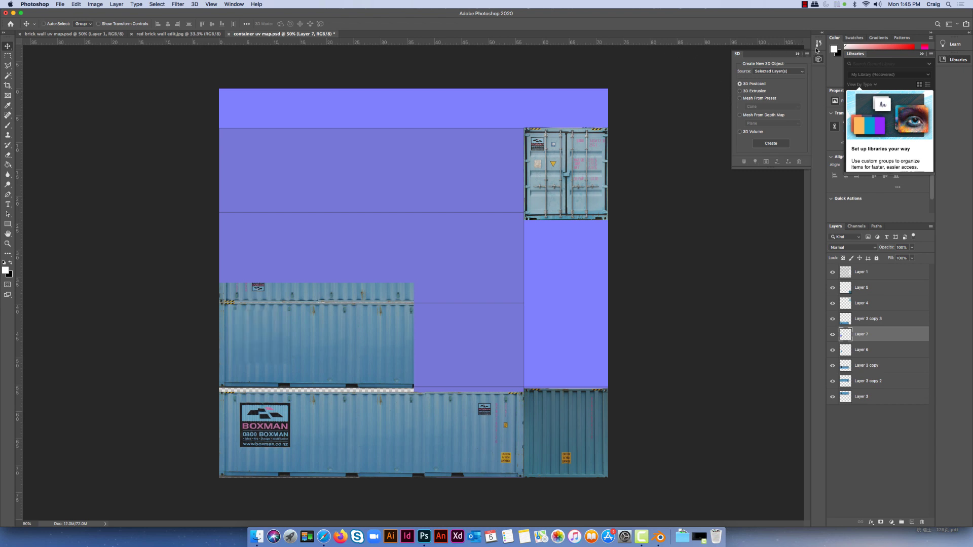
{"action": "left_click", "coordinate": [818, 44]}
{"action": "left_click", "coordinate": [748, 62]}
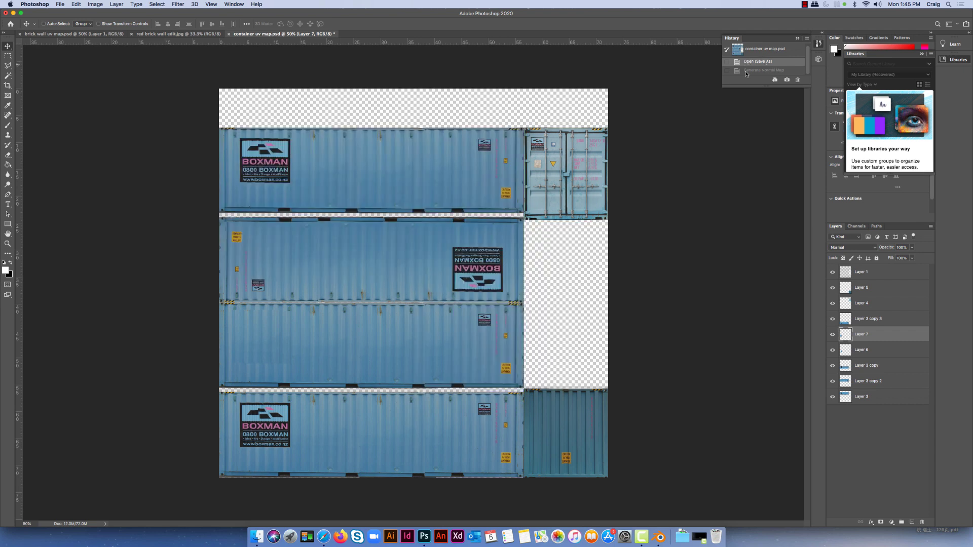
Select all layers from Layer 1 down to Layer 3 and merge them into one layer
{"action": "left_click", "coordinate": [865, 274]}
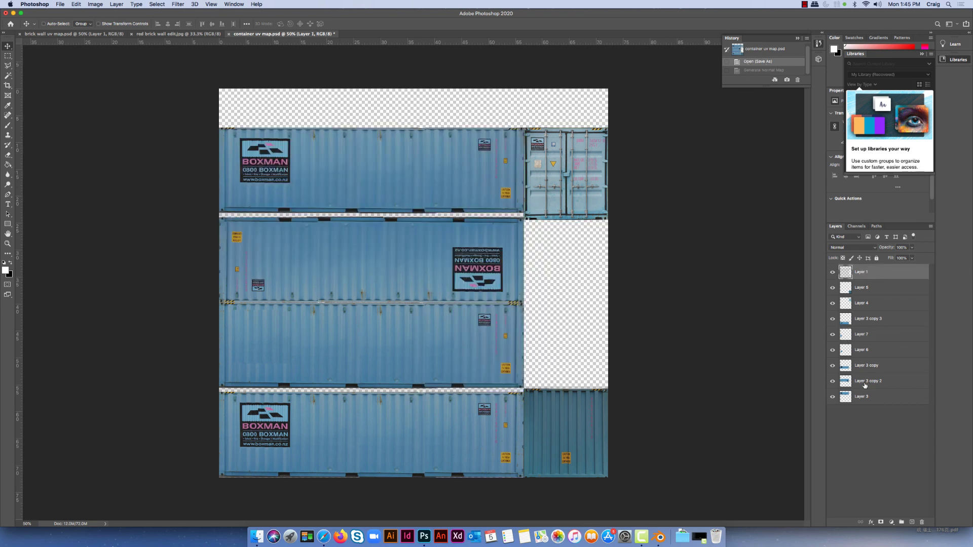
{"action": "left_click", "coordinate": [866, 399], "text": "shift"}
{"action": "right_click", "coordinate": [873, 398]}
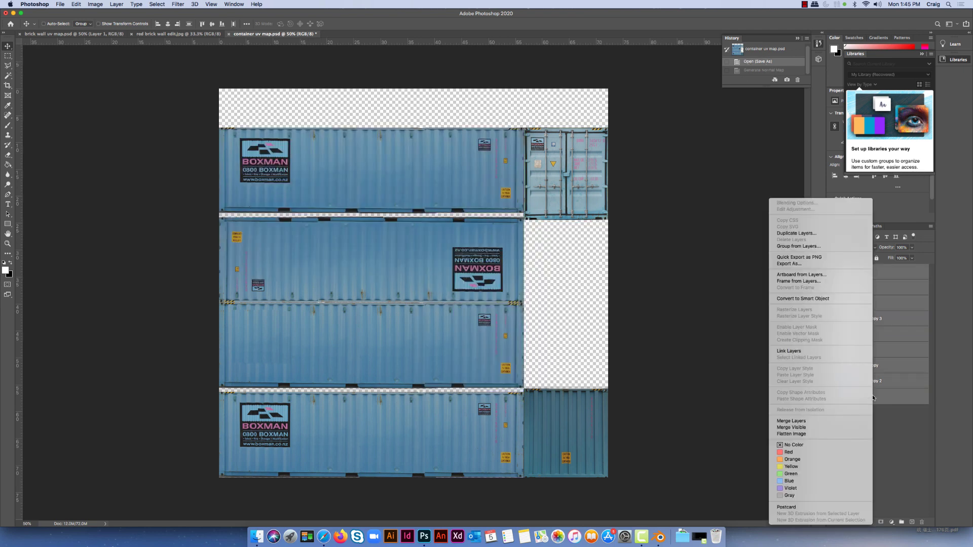
{"action": "left_click", "coordinate": [797, 421]}
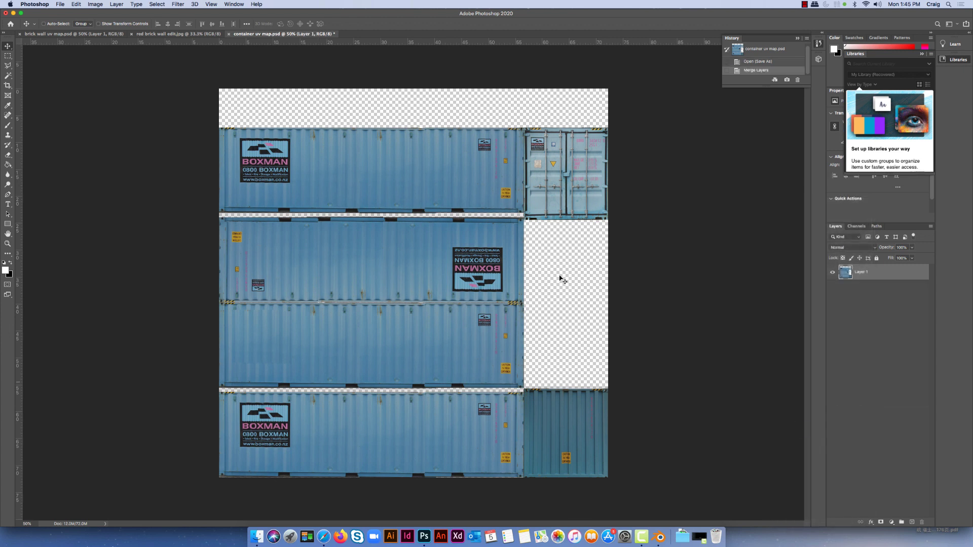
Generate a normal map from the merged container layer with the default settings
{"action": "left_click", "coordinate": [178, 4]}
{"action": "mouse_move", "coordinate": [206, 94]}
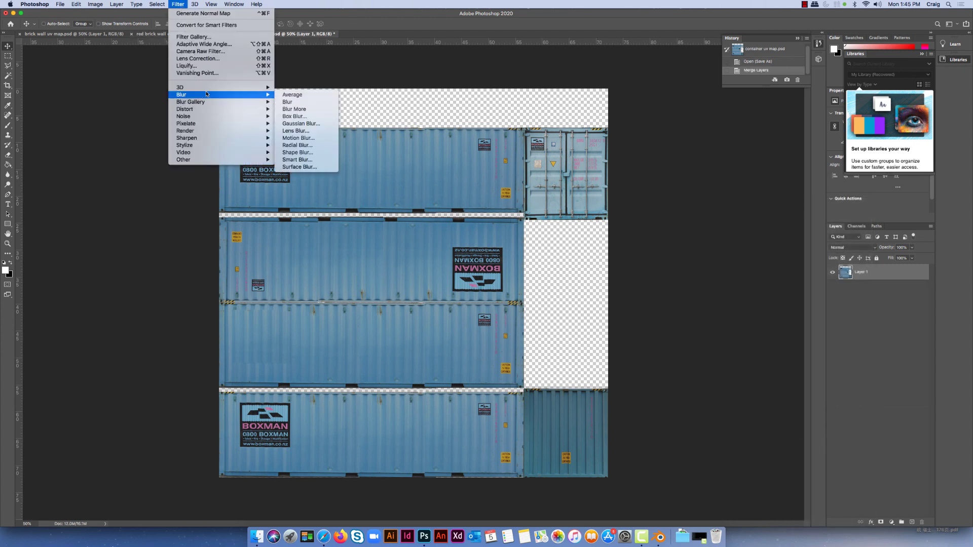
{"action": "left_click", "coordinate": [304, 95]}
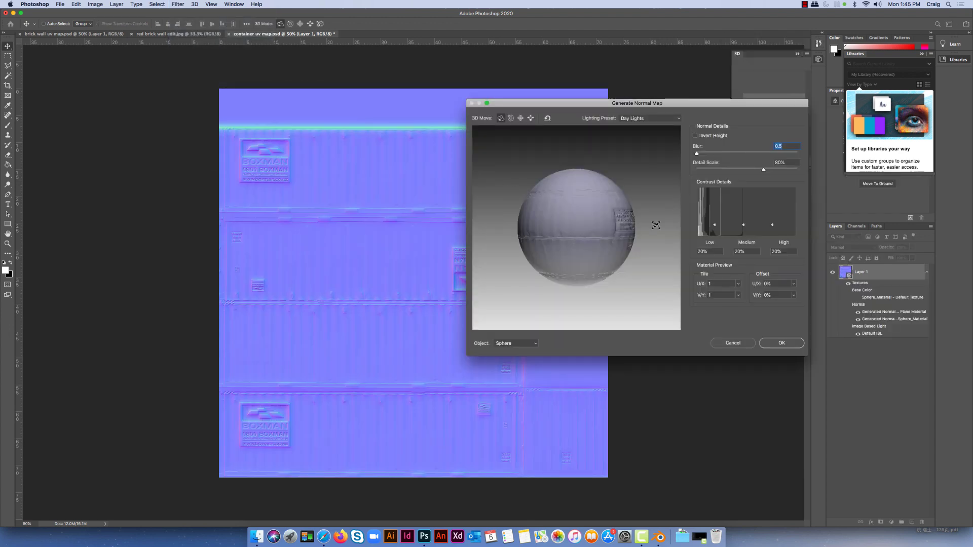
{"action": "left_click", "coordinate": [775, 344]}
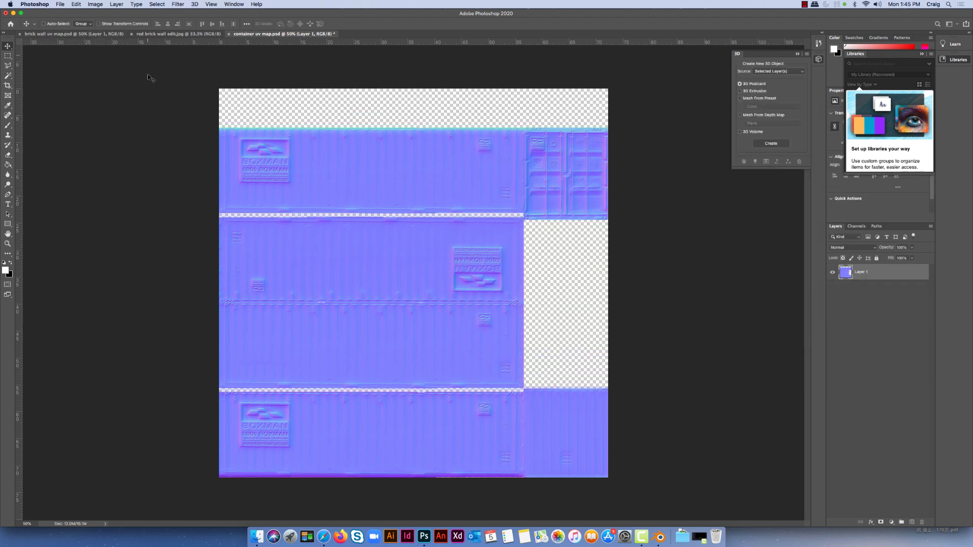
Save the normal map as container uv map normal.png in the Textures folder, replacing the existing file and using the large file size option
{"action": "left_click", "coordinate": [58, 4]}
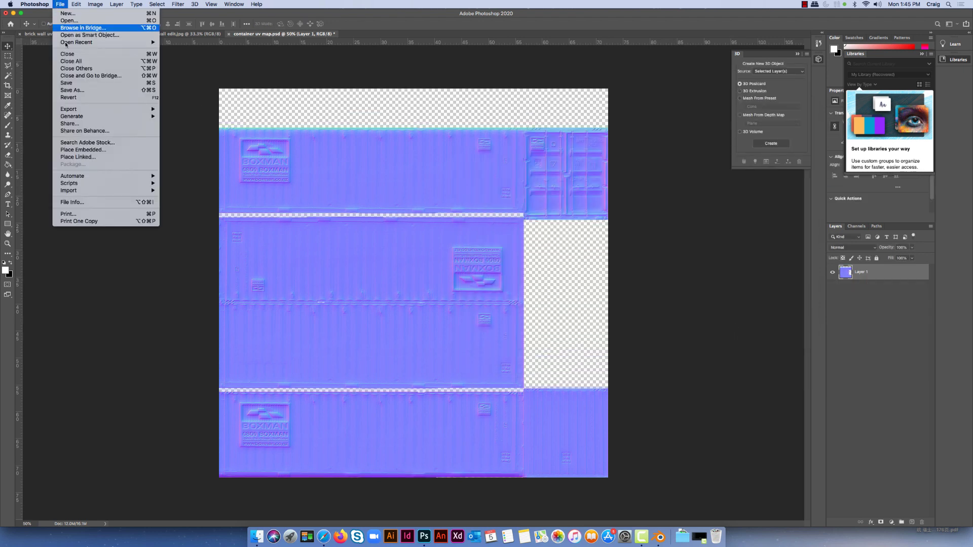
{"action": "left_click", "coordinate": [71, 90]}
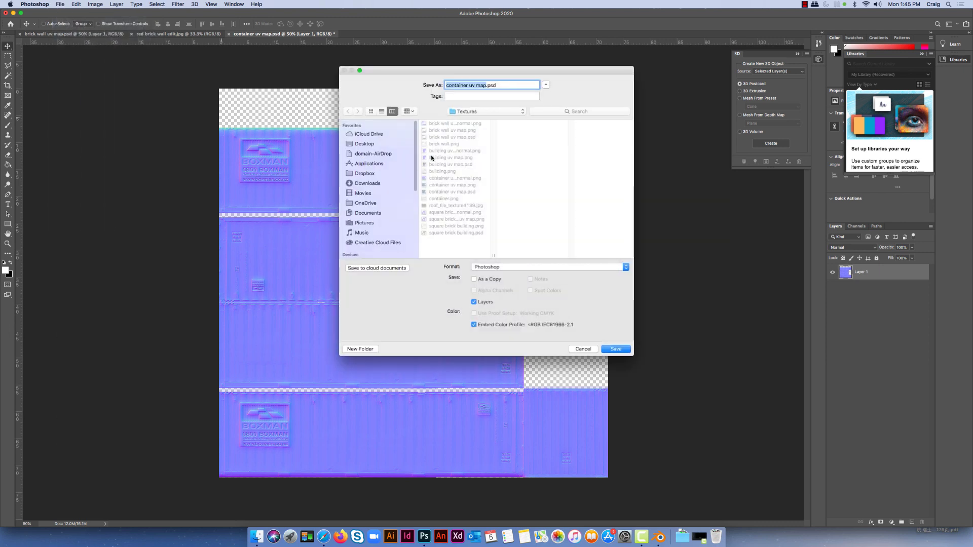
{"action": "left_click", "coordinate": [626, 267]}
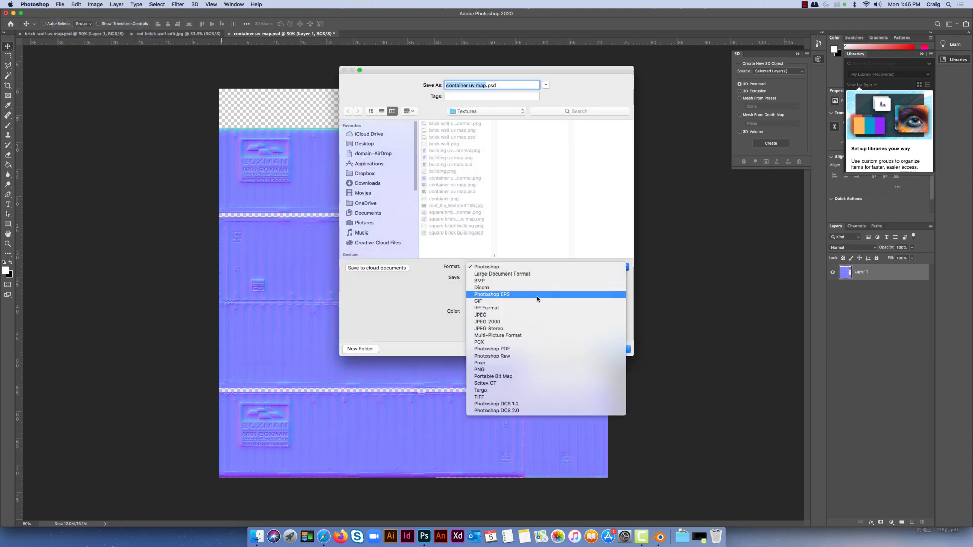
{"action": "left_click", "coordinate": [506, 370]}
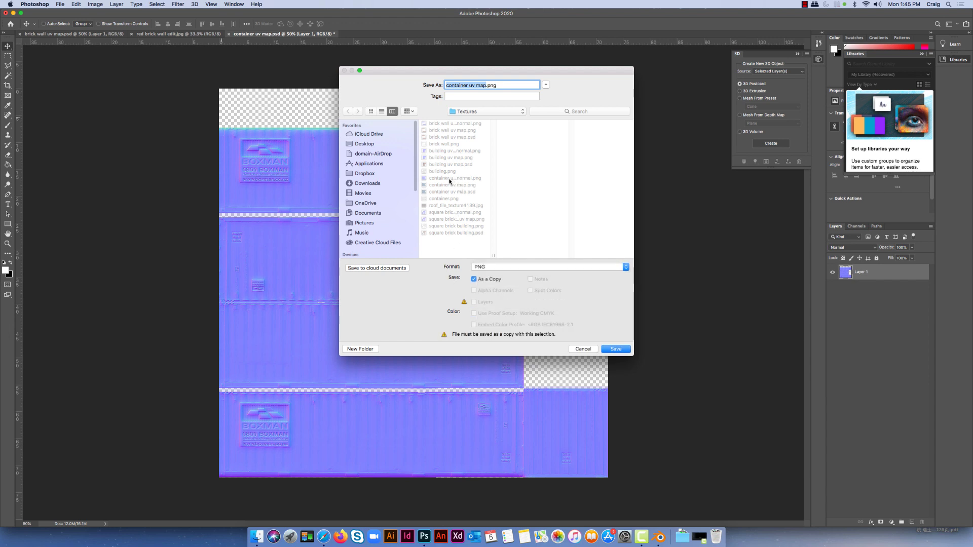
{"action": "key", "text": "Right"}
{"action": "type", "text": "normal"}
{"action": "left_click", "coordinate": [612, 349]}
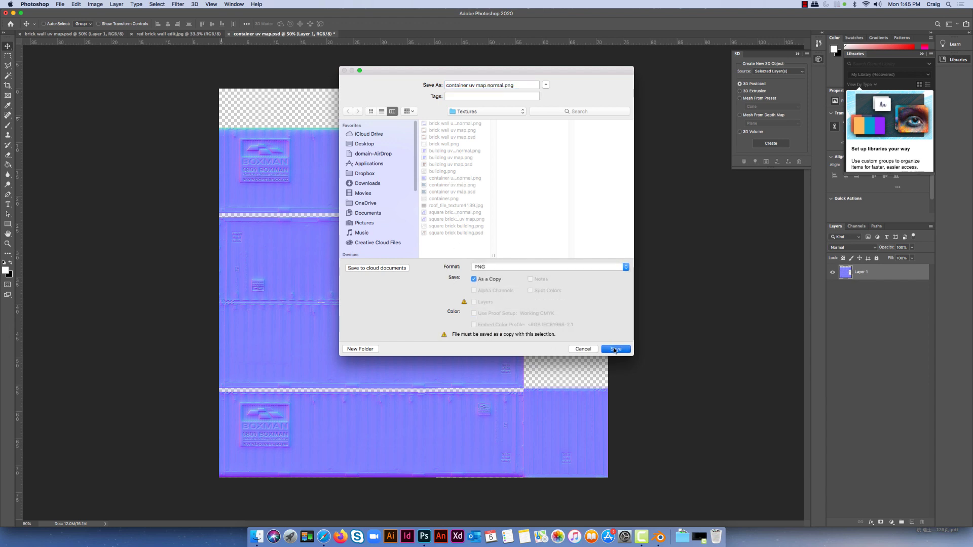
{"action": "left_click", "coordinate": [540, 120]}
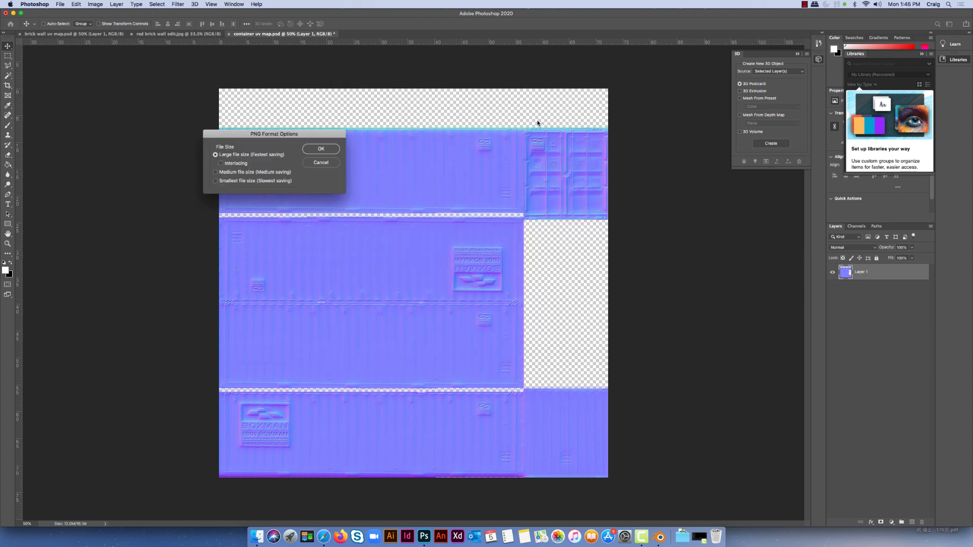
{"action": "left_click", "coordinate": [318, 149]}
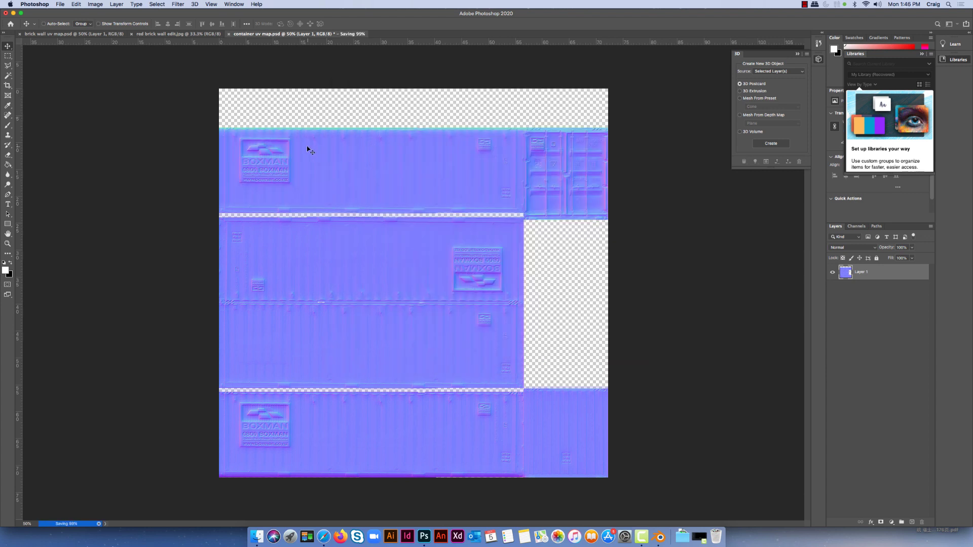
Close container uv map.psd without saving the changes and minimize the Photoshop window
{"action": "left_click", "coordinate": [228, 34]}
{"action": "left_click", "coordinate": [461, 170]}
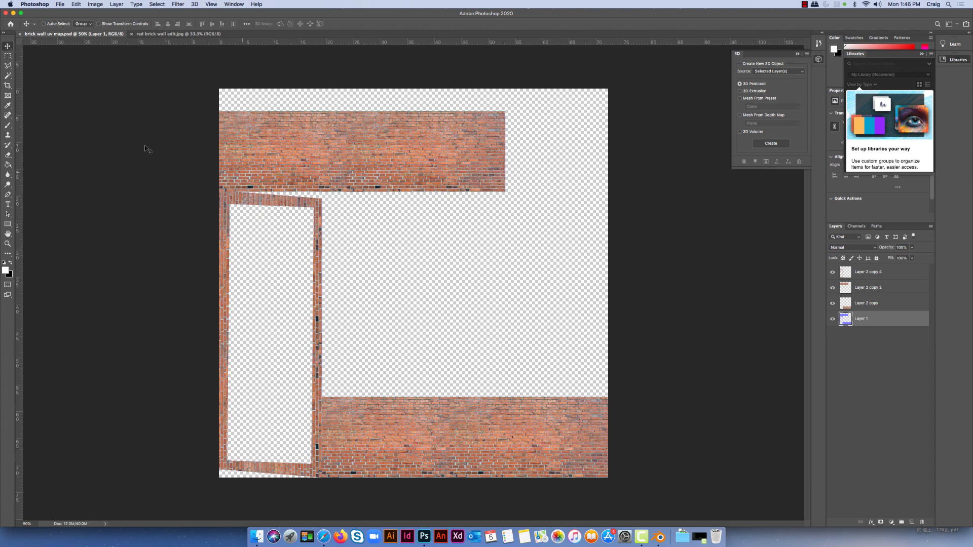
{"action": "left_click", "coordinate": [13, 13]}
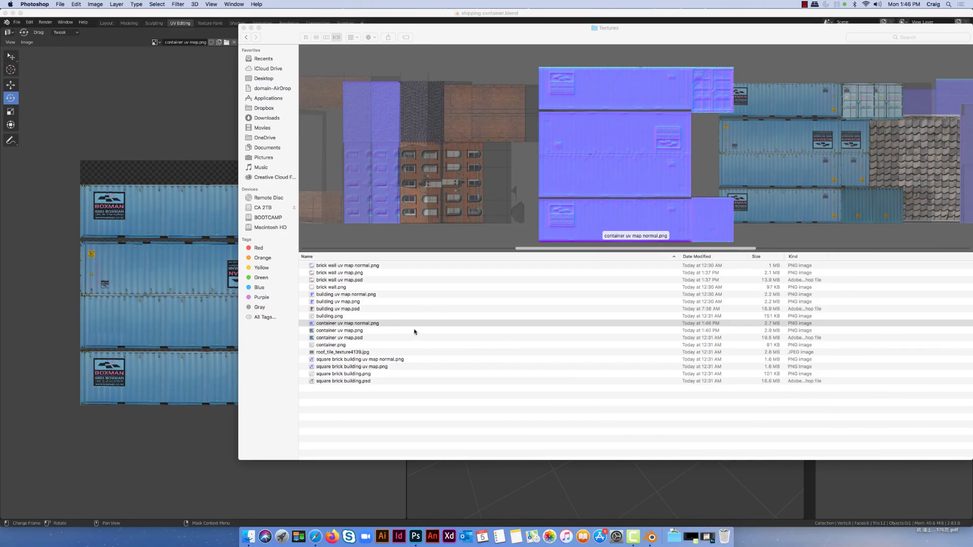
Switch to Finder and check the exported container uv map normal.png in the Textures folder
{"action": "left_click", "coordinate": [357, 332]}
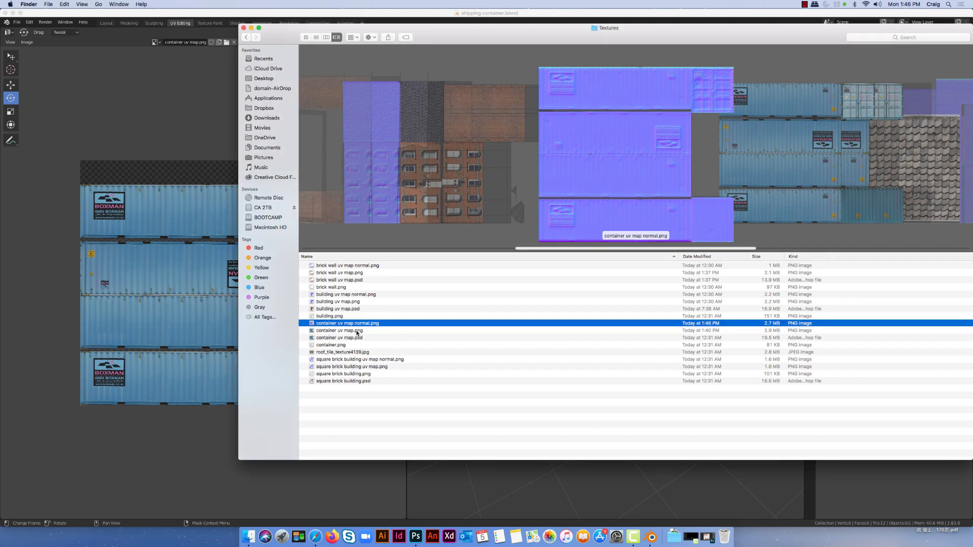
{"action": "key", "text": "Up"}
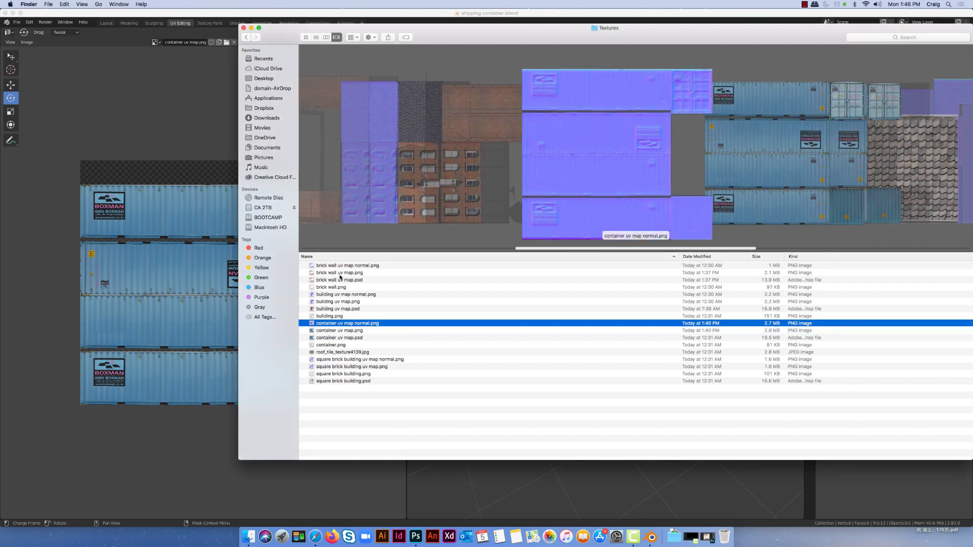
Switch to Blender and export the container model as shipping container.fbx into the buildings folder on the Desktop
{"action": "left_click", "coordinate": [653, 533]}
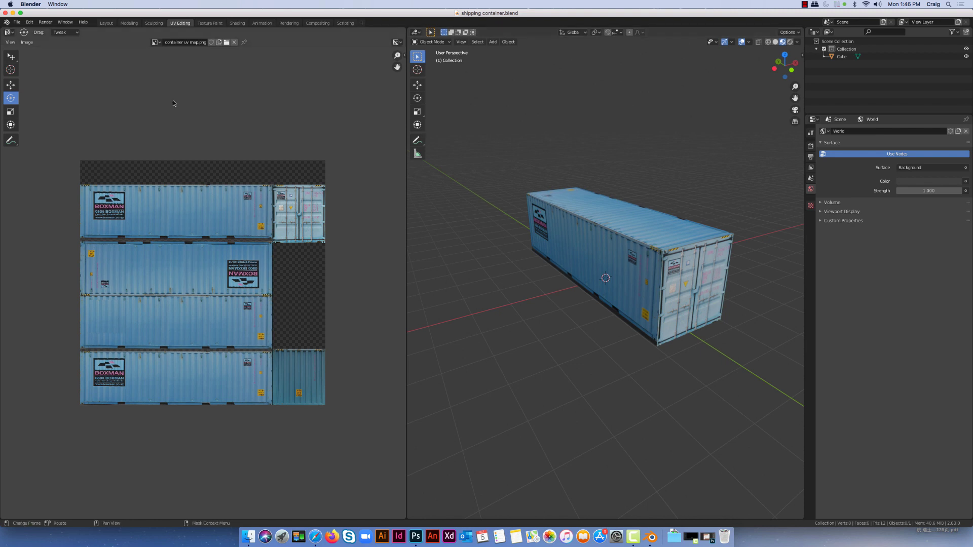
{"action": "left_click", "coordinate": [17, 23]}
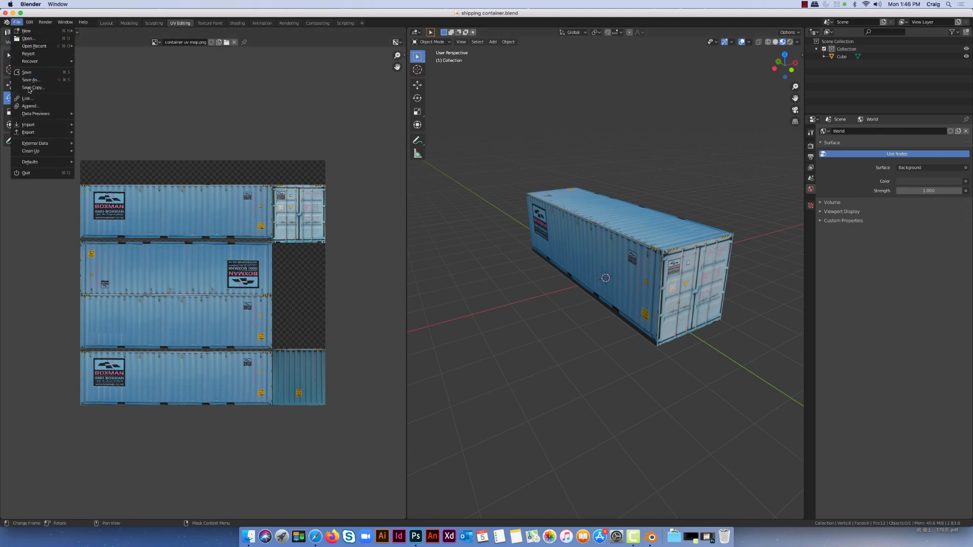
{"action": "mouse_move", "coordinate": [35, 132]}
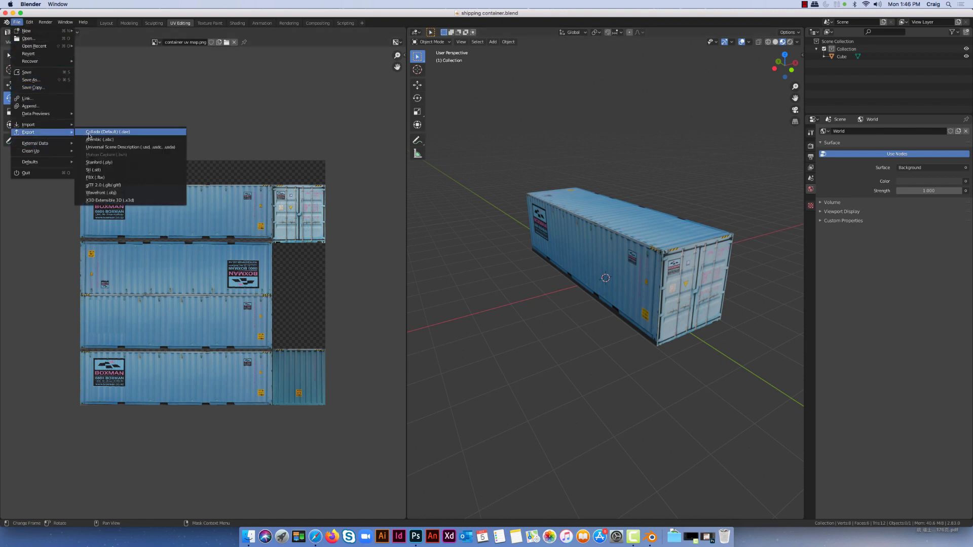
{"action": "left_click", "coordinate": [94, 179]}
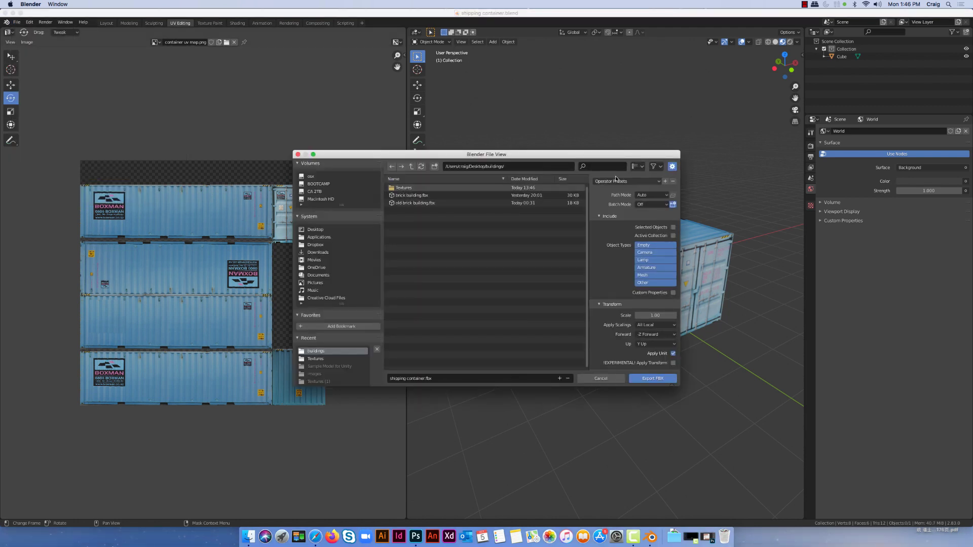
{"action": "left_click", "coordinate": [315, 230]}
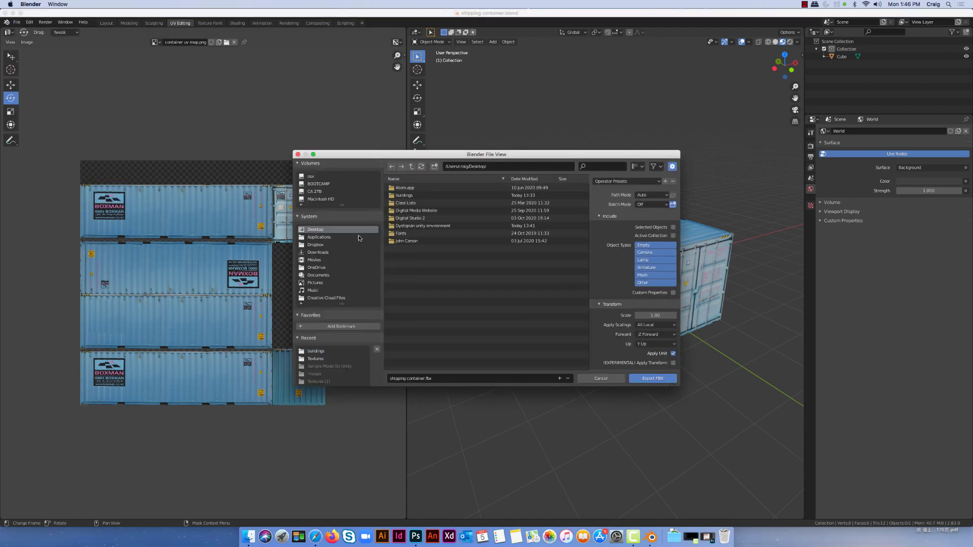
{"action": "left_click", "coordinate": [413, 197]}
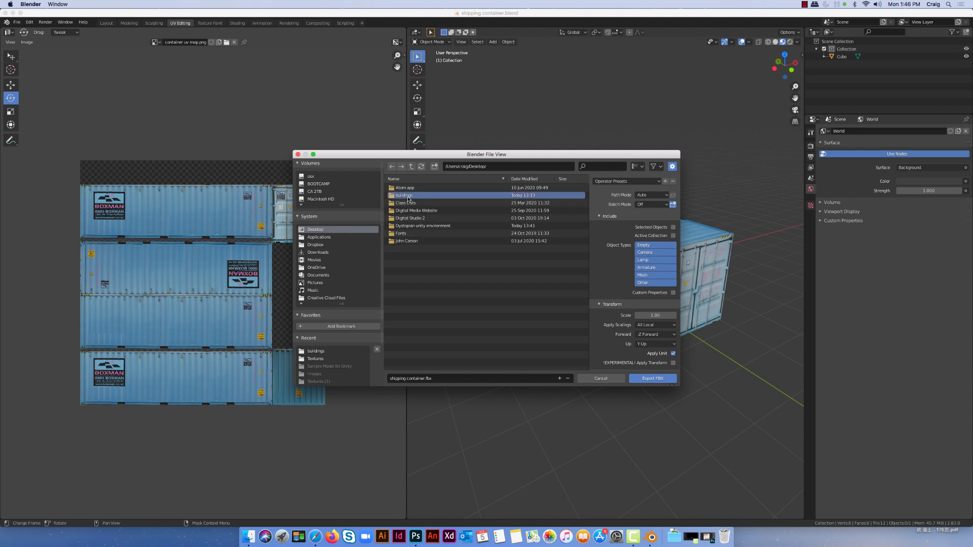
{"action": "double_click", "coordinate": [412, 196]}
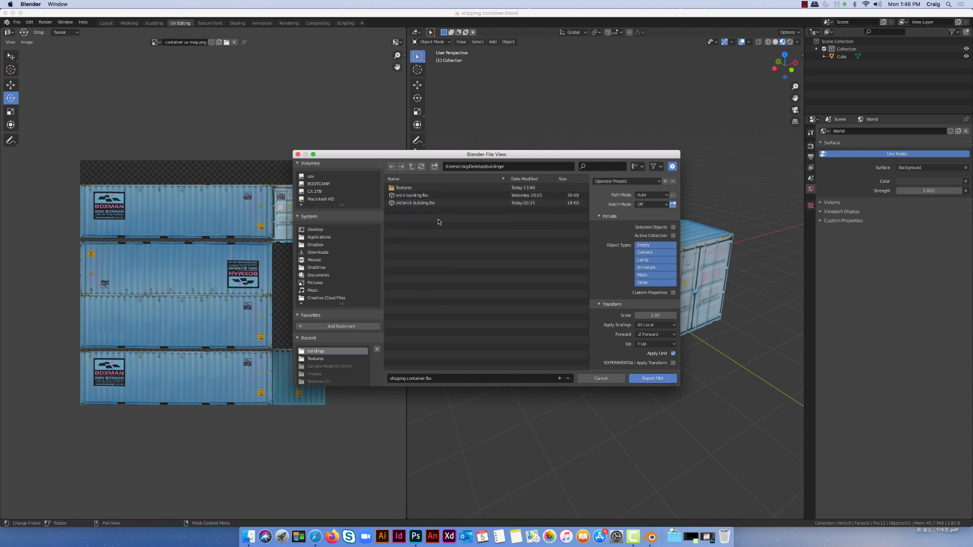
{"action": "left_click_drag", "start_coordinate": [518, 154], "coordinate": [476, 141]}
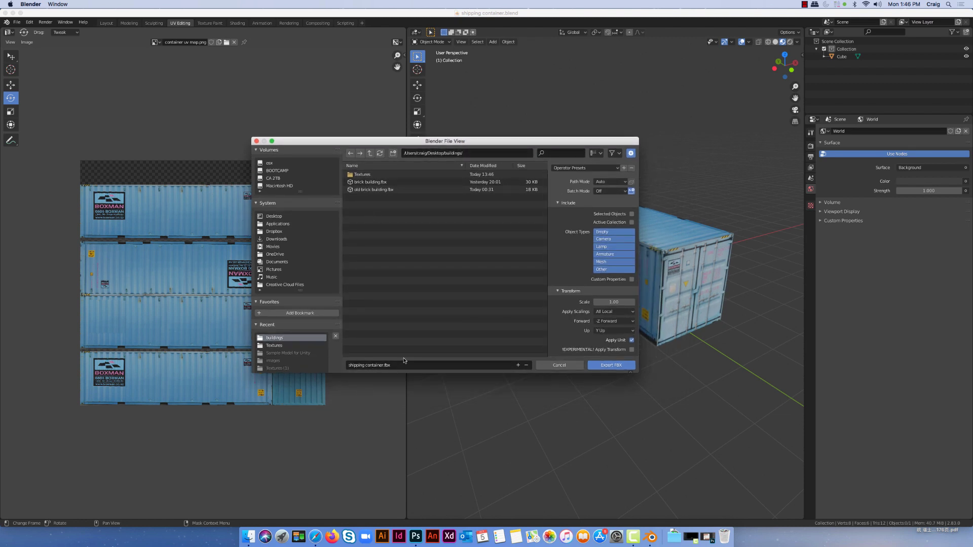
{"action": "left_click", "coordinate": [610, 365]}
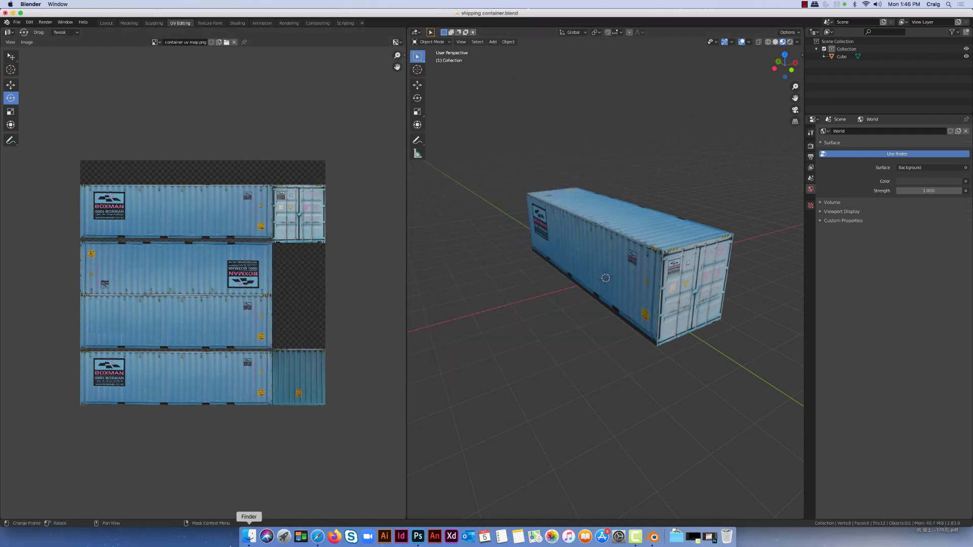
Switch to Finder and check the exported shipping container.fbx in the buildings folder
{"action": "left_click", "coordinate": [246, 532]}
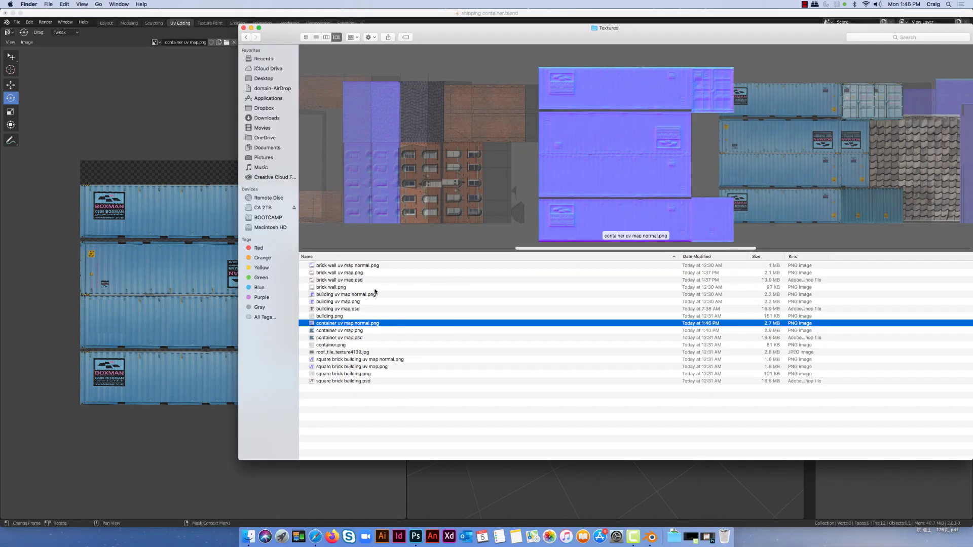
{"action": "left_click", "coordinate": [246, 37]}
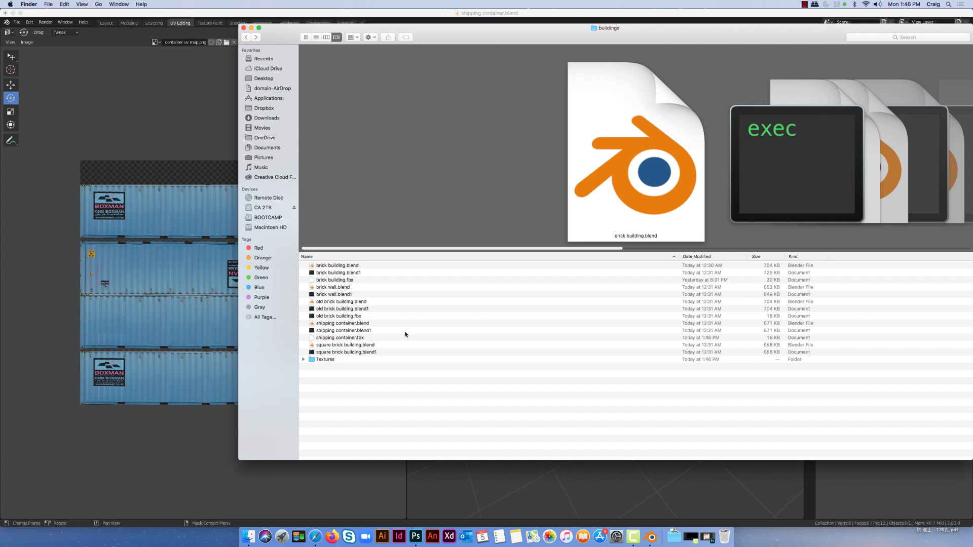
{"action": "left_click", "coordinate": [330, 338]}
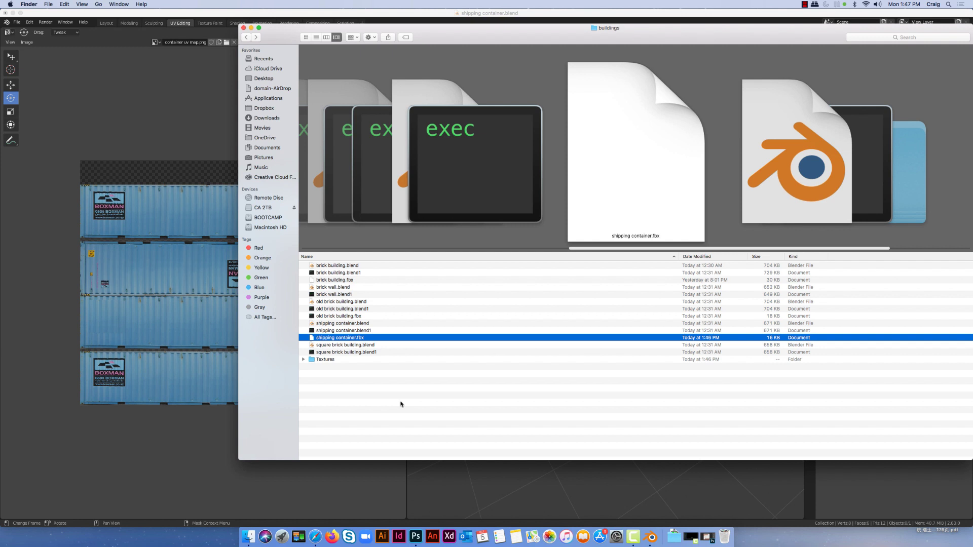
{"action": "left_click", "coordinate": [381, 404]}
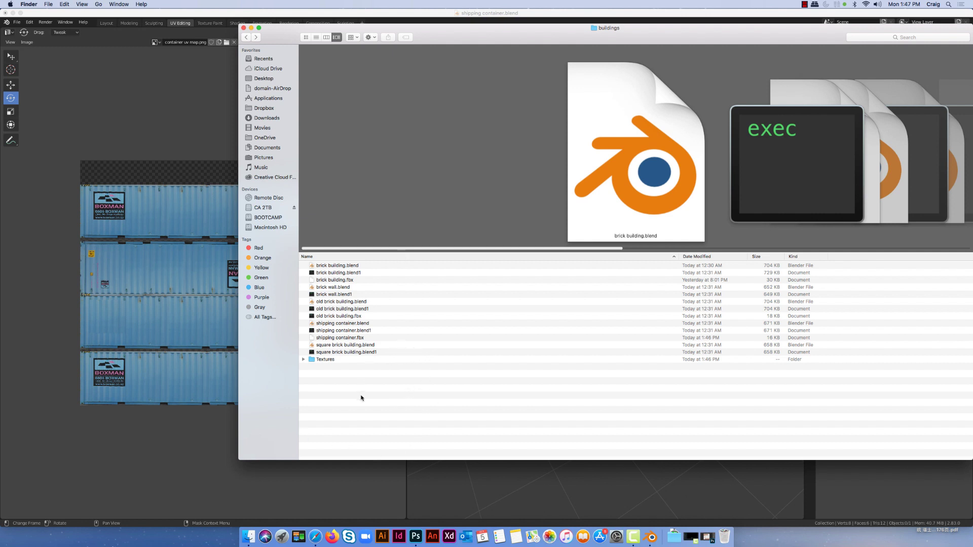
Open the Textures folder and compare the brick wall normal map, UV map PNG and PSD files, and the building UV map PSD
{"action": "left_click", "coordinate": [315, 360]}
{"action": "double_click", "coordinate": [317, 361]}
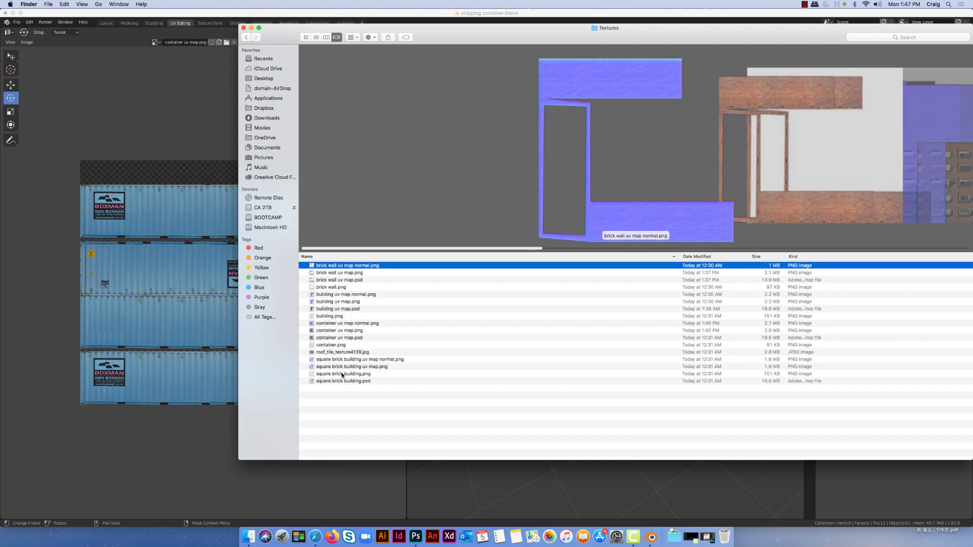
{"action": "left_click", "coordinate": [344, 273]}
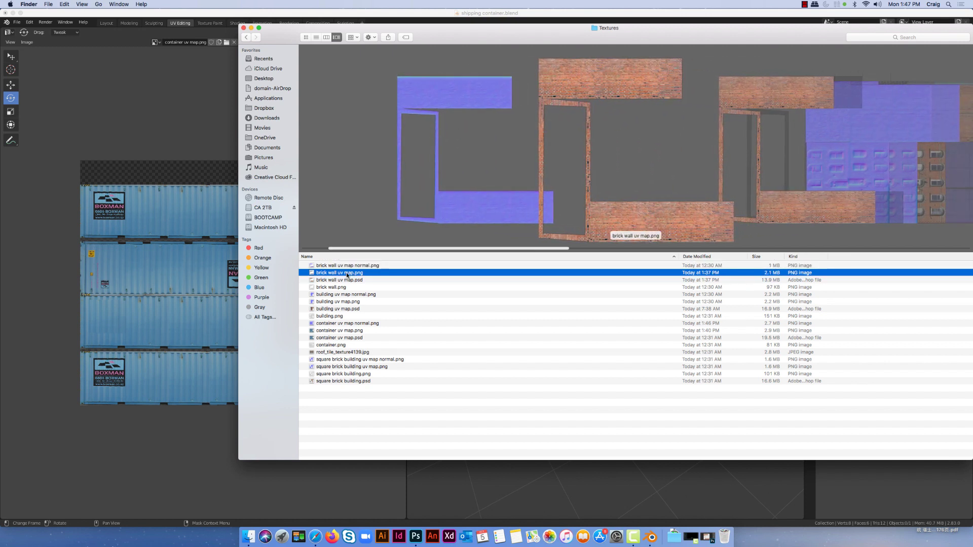
{"action": "left_click", "coordinate": [346, 266]}
{"action": "left_click", "coordinate": [345, 273]}
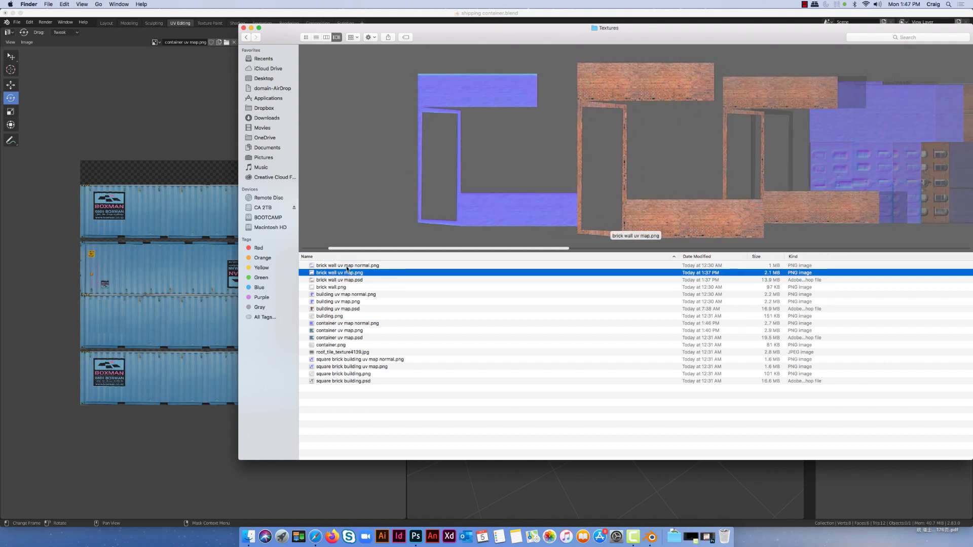
{"action": "left_click", "coordinate": [346, 266]}
{"action": "left_click", "coordinate": [345, 273]}
{"action": "left_click", "coordinate": [343, 280]}
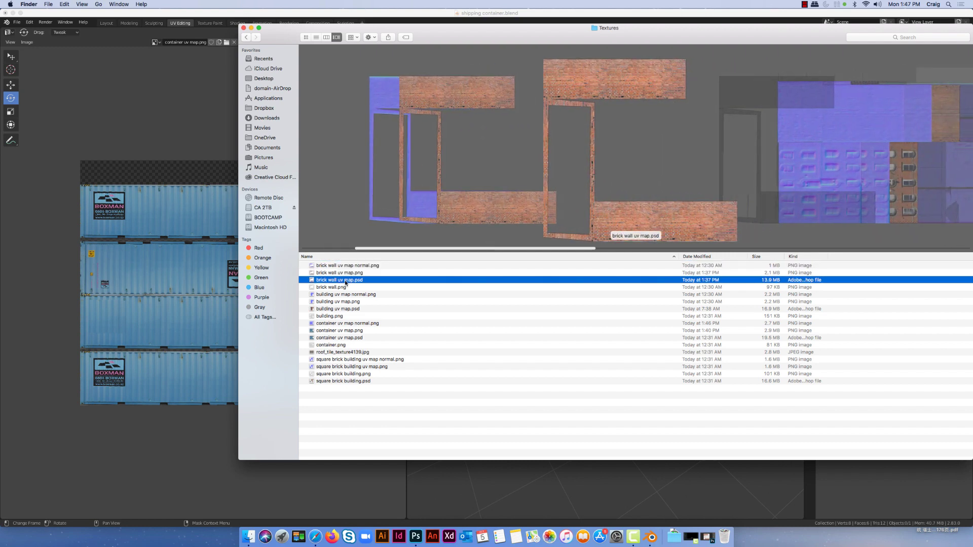
{"action": "left_click", "coordinate": [342, 309]}
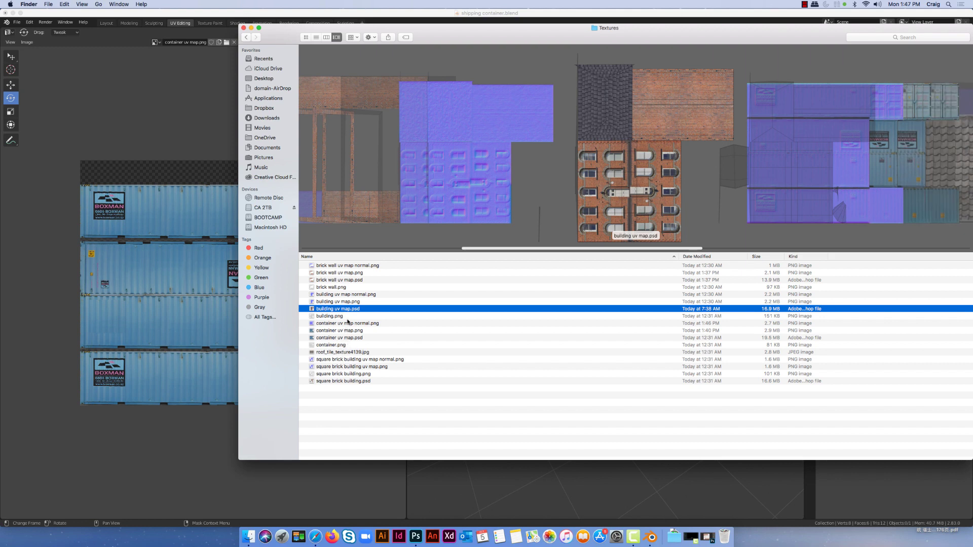
{"action": "left_click", "coordinate": [330, 267]}
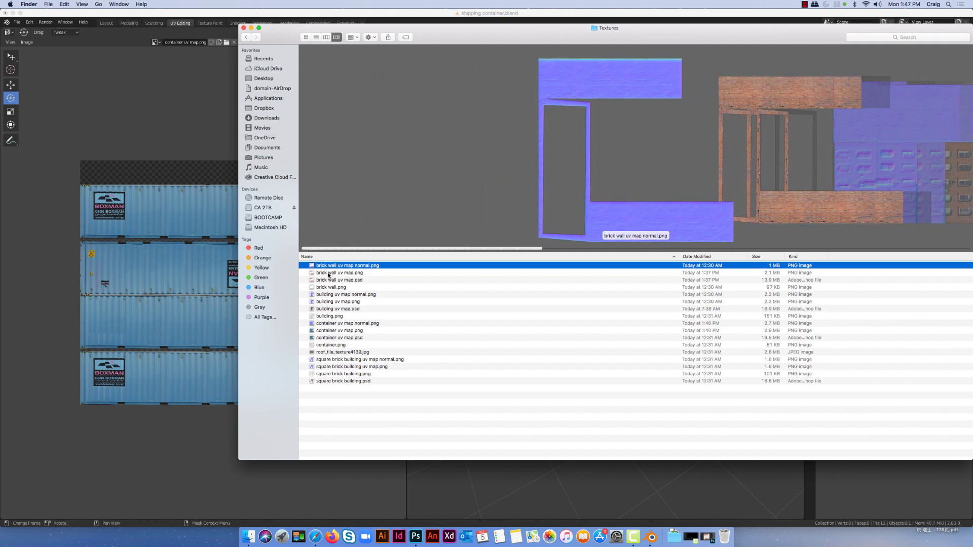
{"action": "left_click", "coordinate": [328, 273]}
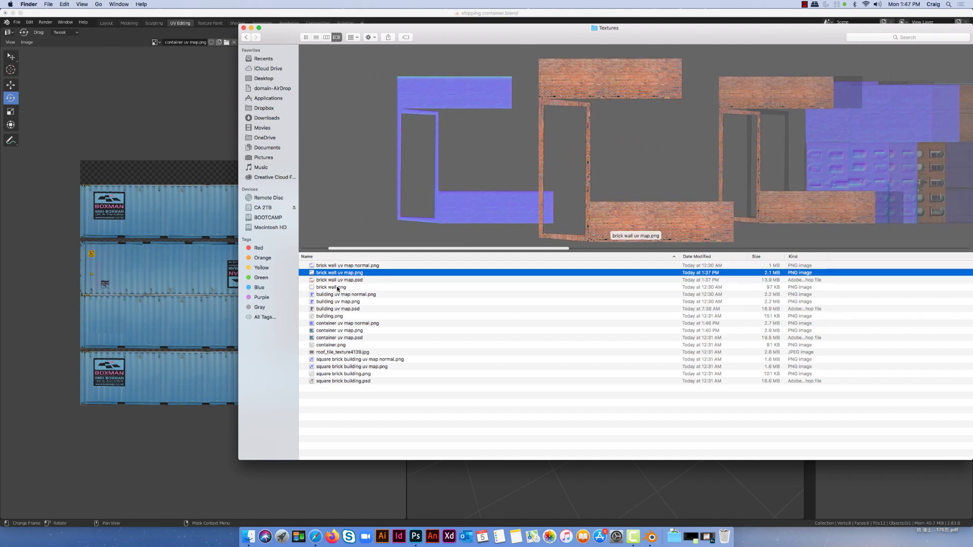
Return to the Desktop folder and locate the buildings and Dystopian unity environment folders
{"action": "left_click", "coordinate": [247, 37]}
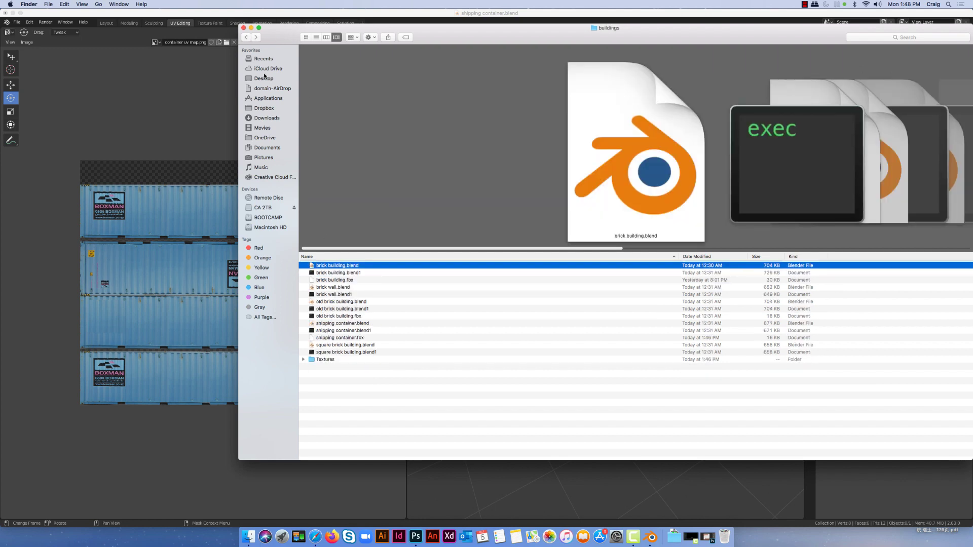
{"action": "left_click", "coordinate": [246, 38]}
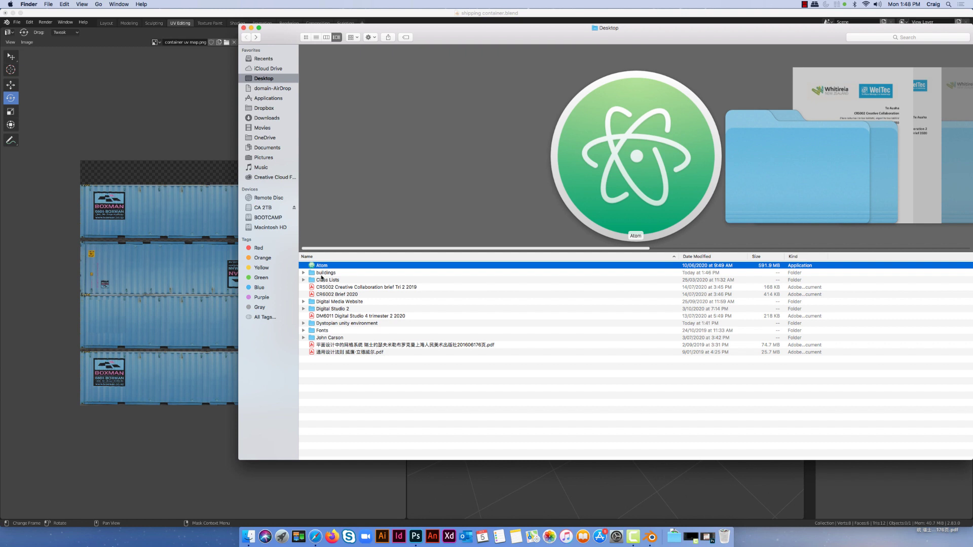
{"action": "left_click", "coordinate": [322, 273]}
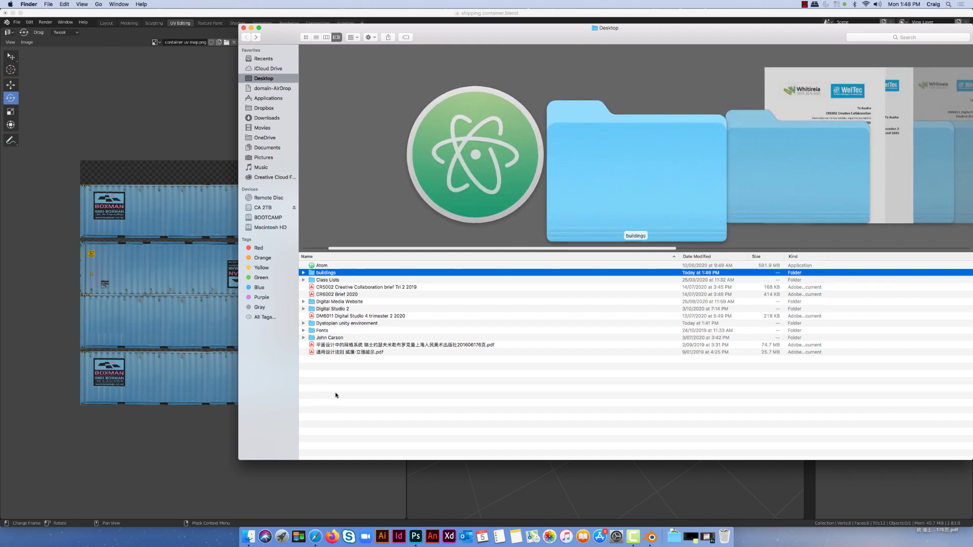
{"action": "left_click", "coordinate": [314, 324]}
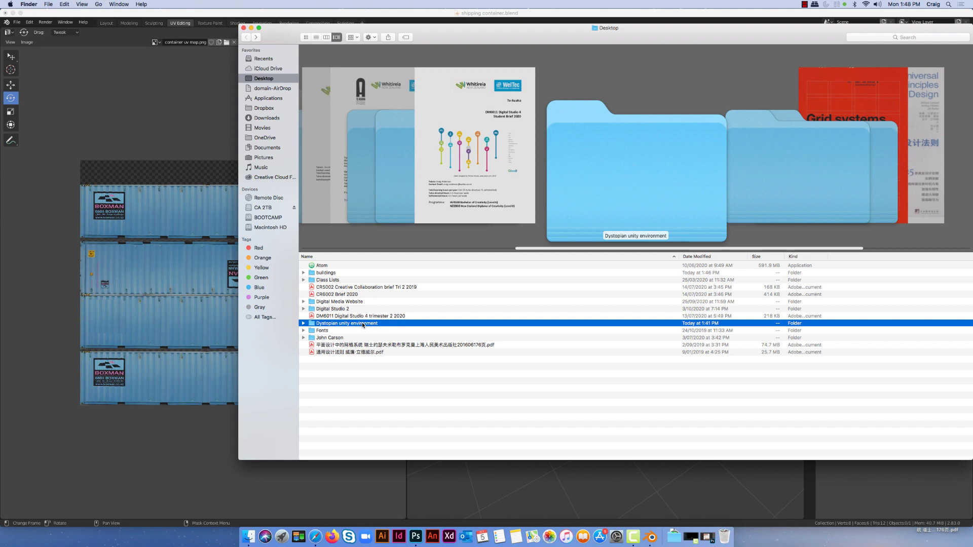
Launch Unity from the Unity folder in Applications
{"action": "left_click", "coordinate": [261, 100]}
{"action": "scroll", "coordinate": [345, 392], "scroll_direction": "down", "scroll_amount": 10}
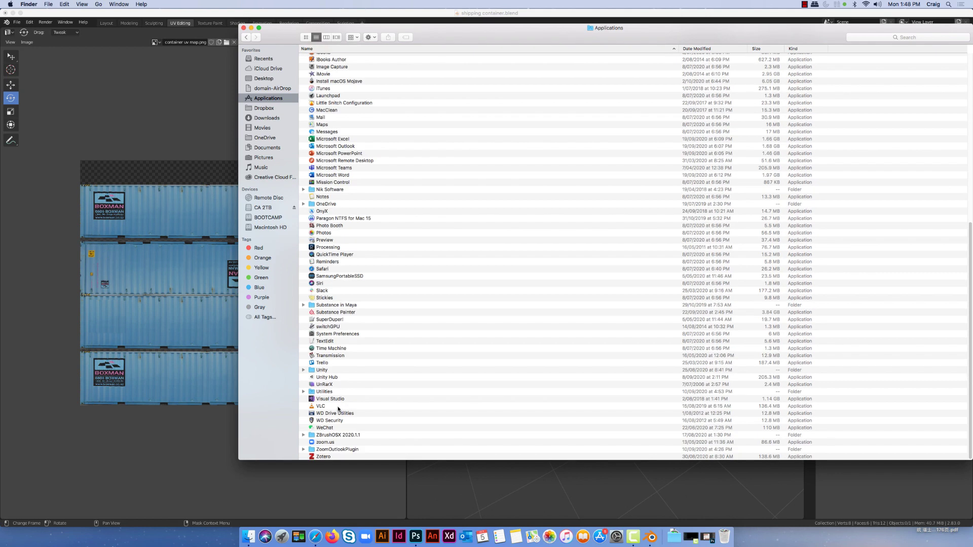
{"action": "left_click", "coordinate": [316, 378]}
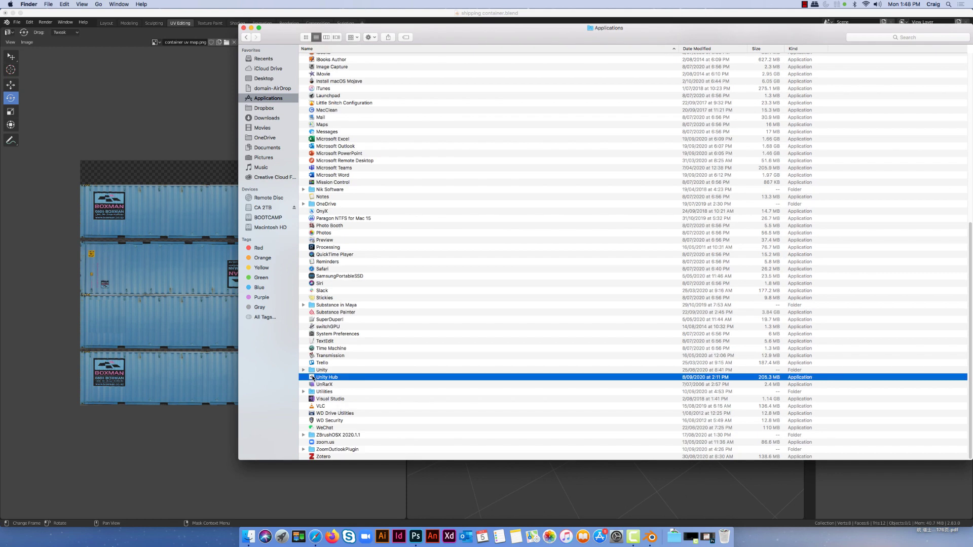
{"action": "double_click", "coordinate": [313, 370]}
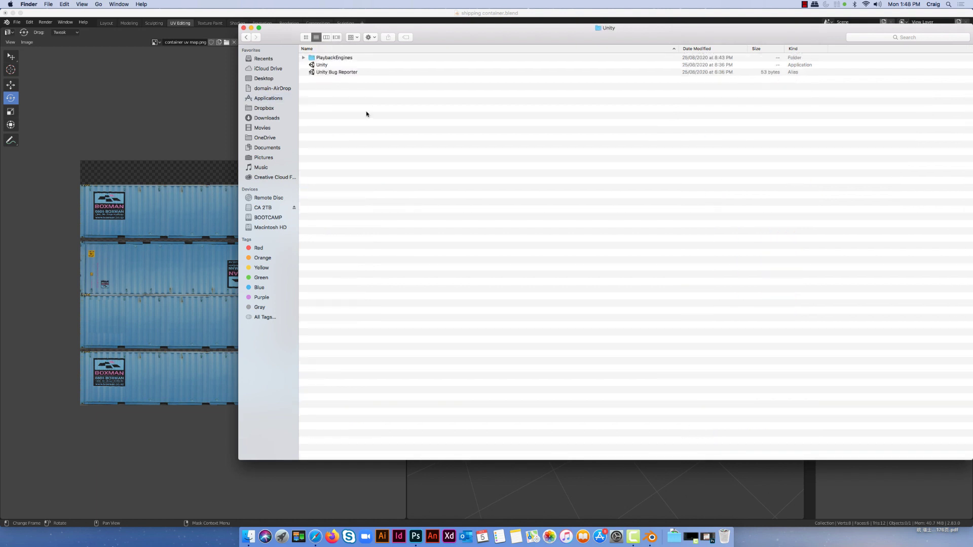
{"action": "double_click", "coordinate": [322, 65]}
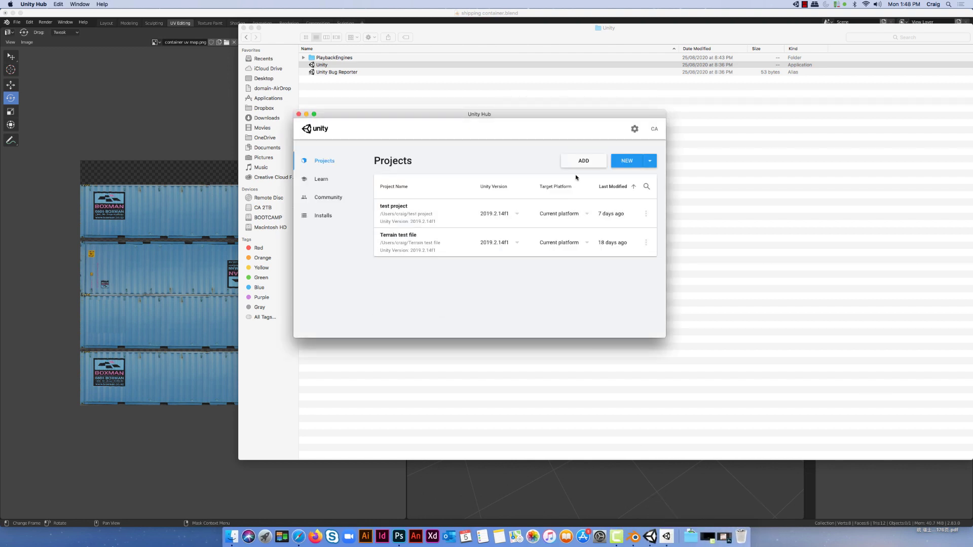
Create a 3D project with Unity 2019.2.14f1 named texturing assets in unity, stored in the Desktop's Dystopian unity environment folder
{"action": "left_click", "coordinate": [650, 160]}
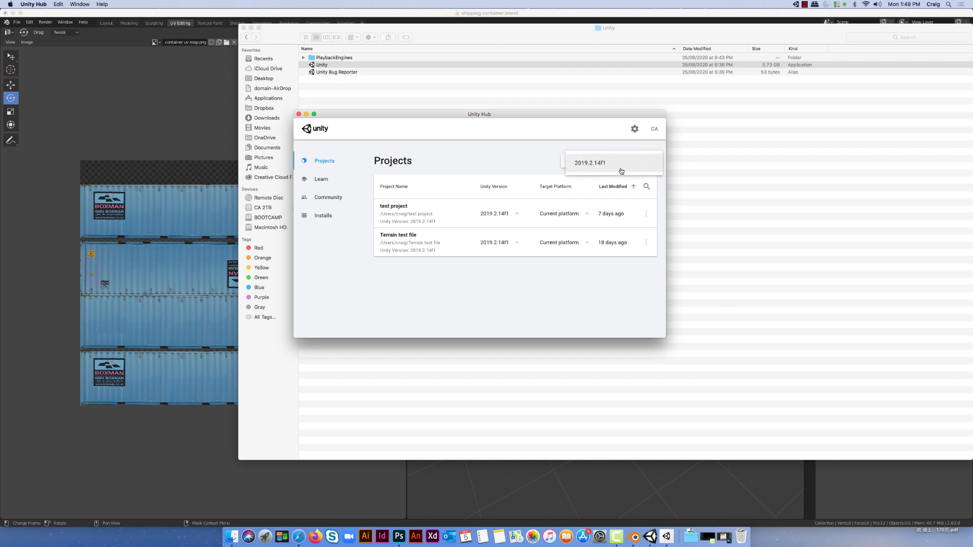
{"action": "left_click", "coordinate": [605, 164]}
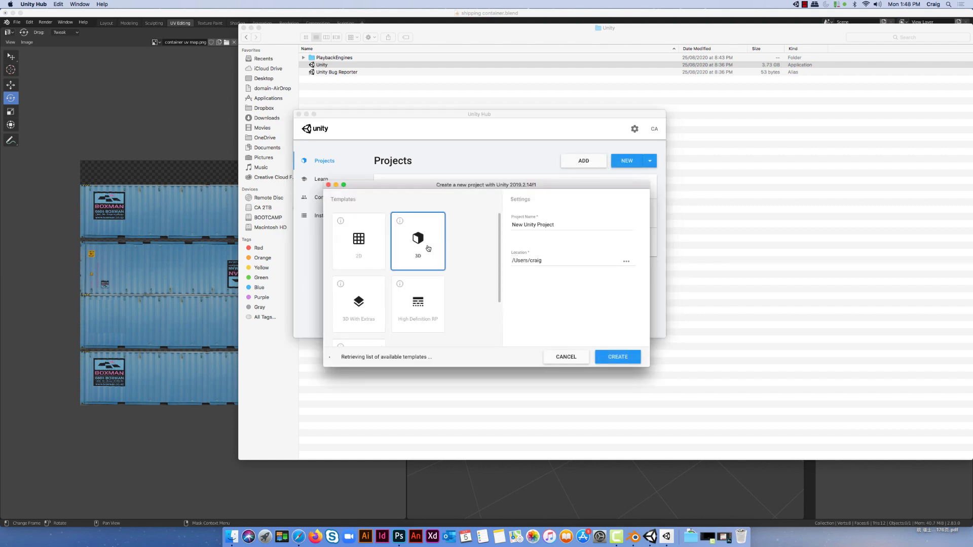
{"action": "left_click", "coordinate": [627, 262]}
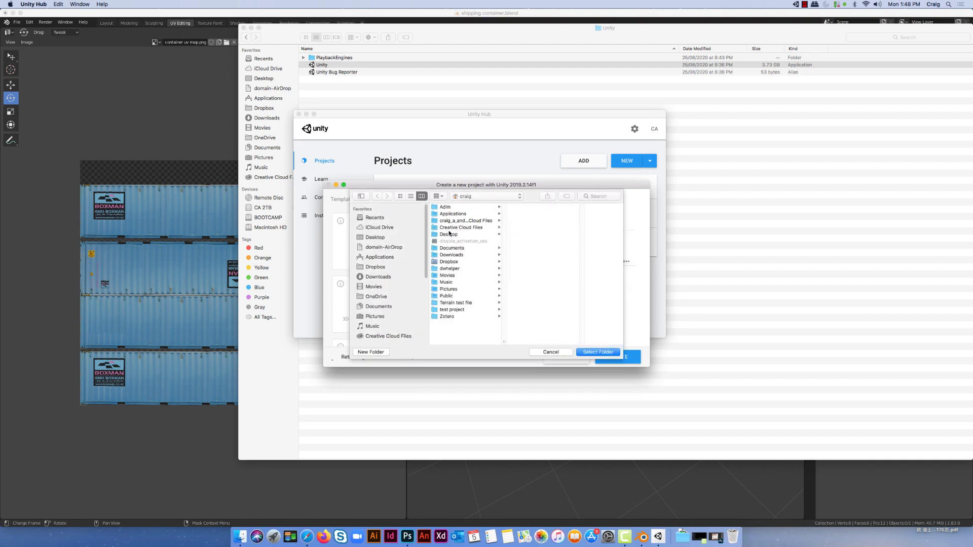
{"action": "left_click", "coordinate": [446, 235]}
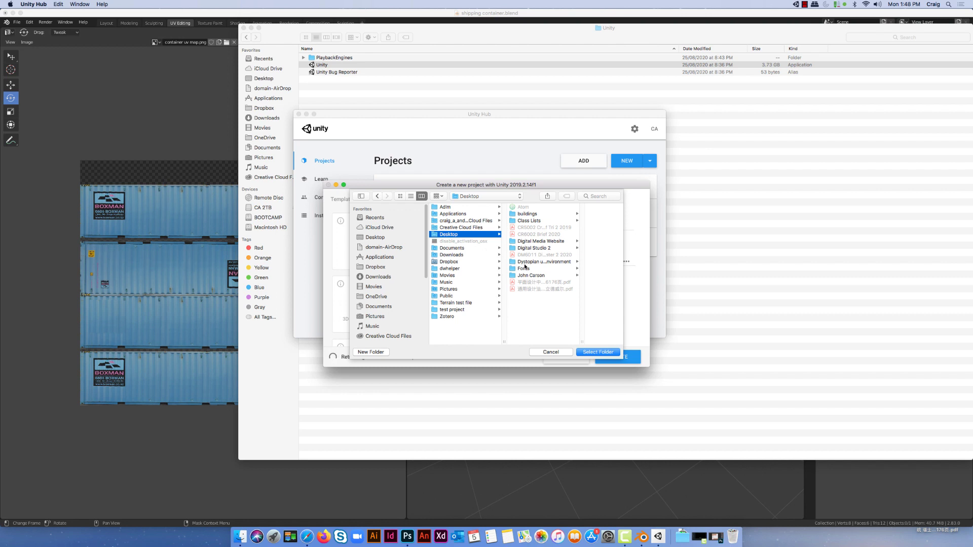
{"action": "left_click", "coordinate": [516, 261]}
{"action": "key", "text": "Return"}
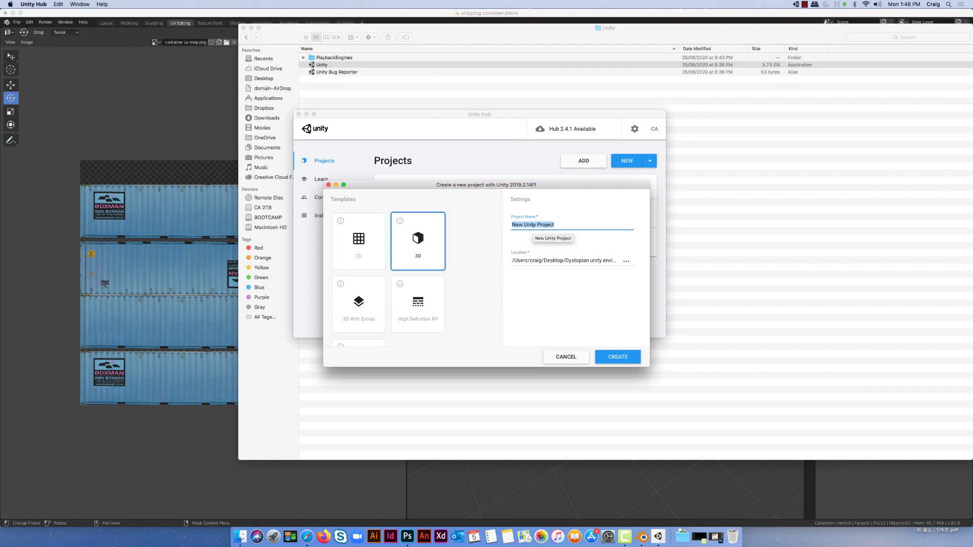
{"action": "type", "text": "texturing assets in unity"}
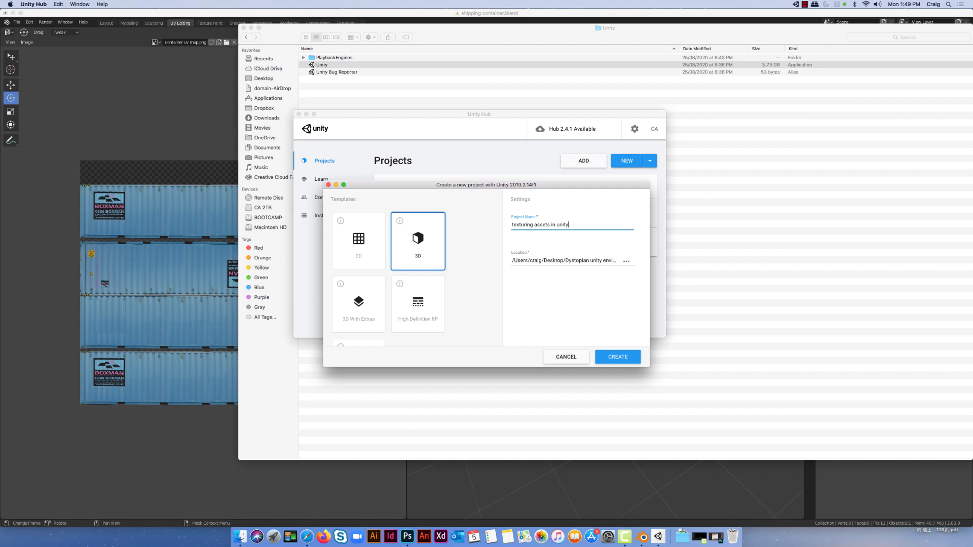
{"action": "left_click", "coordinate": [614, 357]}
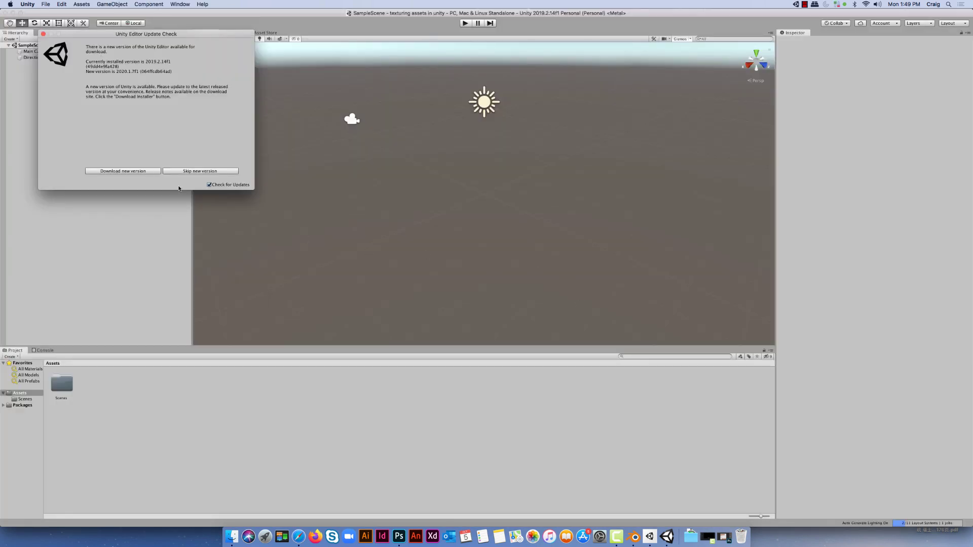
Skip the Unity version update, switch to Finder and open the Assets folder of the texturing assets in unity project
{"action": "left_click", "coordinate": [197, 171]}
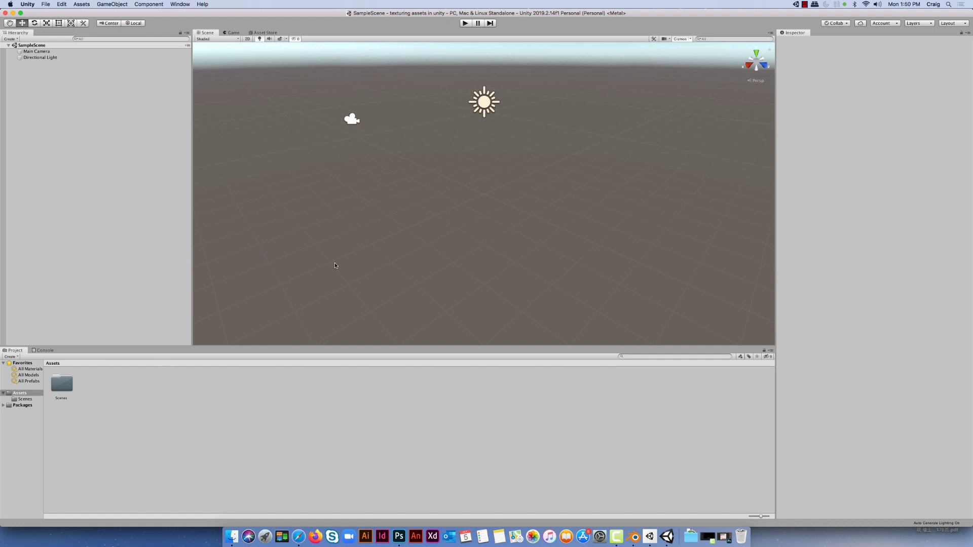
{"action": "left_click", "coordinate": [13, 12]}
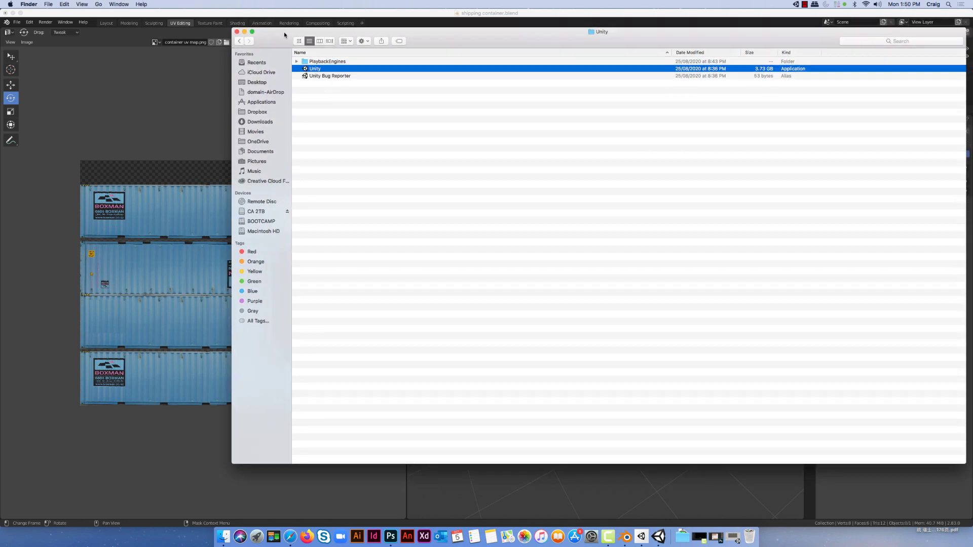
{"action": "left_click_drag", "start_coordinate": [285, 34], "coordinate": [225, 54]}
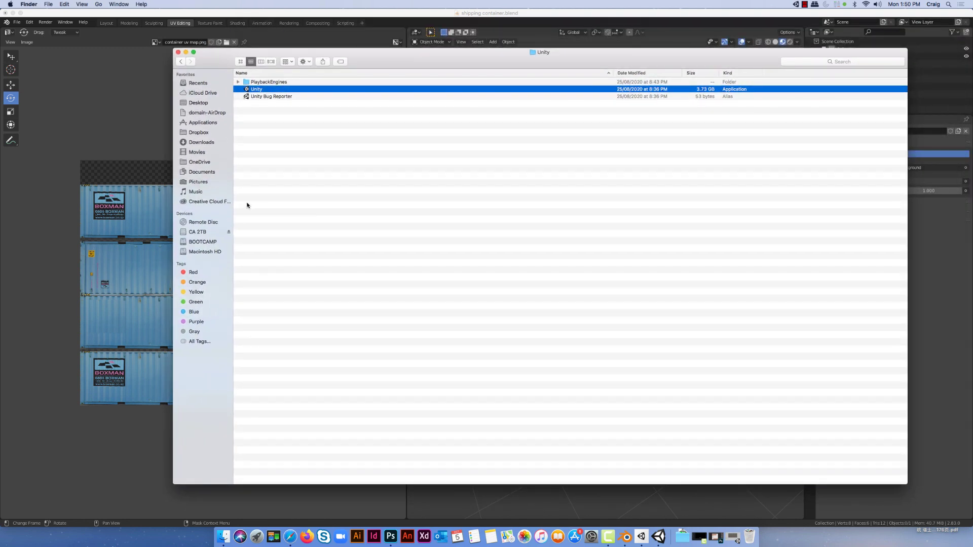
{"action": "left_click", "coordinate": [198, 103]}
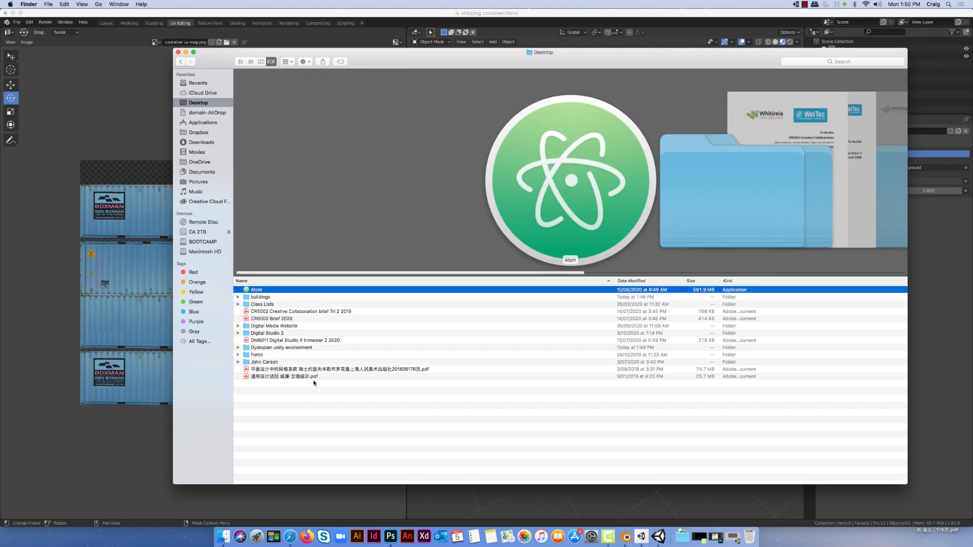
{"action": "double_click", "coordinate": [249, 348]}
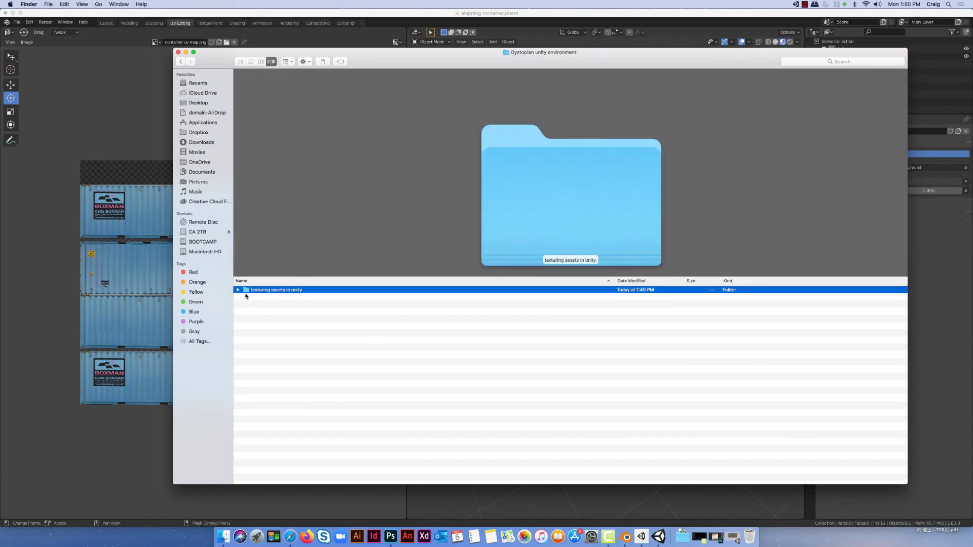
{"action": "double_click", "coordinate": [248, 291]}
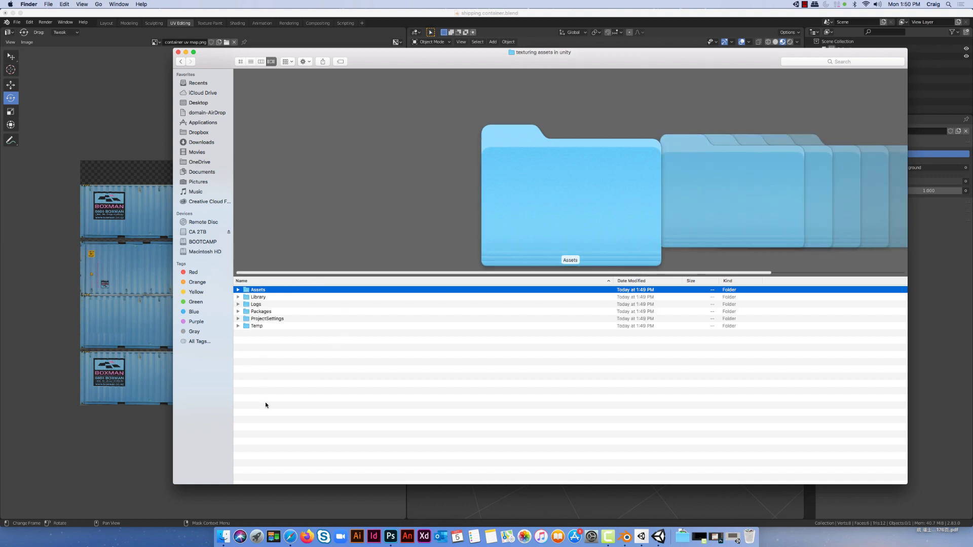
{"action": "double_click", "coordinate": [248, 290]}
{"action": "left_click", "coordinate": [270, 323]}
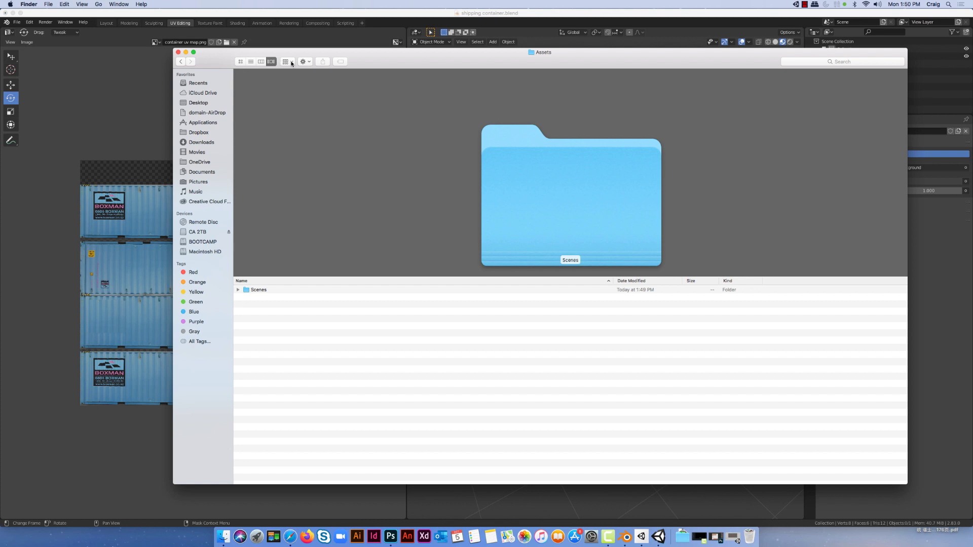
Create a folder named buildings in the project's Assets folder
{"action": "left_click", "coordinate": [305, 62]}
{"action": "left_click", "coordinate": [313, 68]}
{"action": "type", "text": "buildi"}
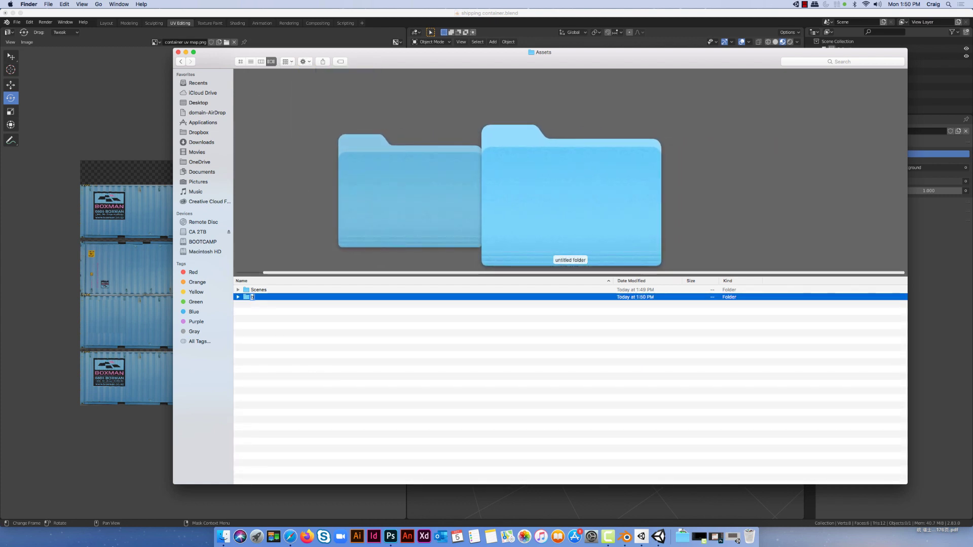
{"action": "type", "text": "ngs"}
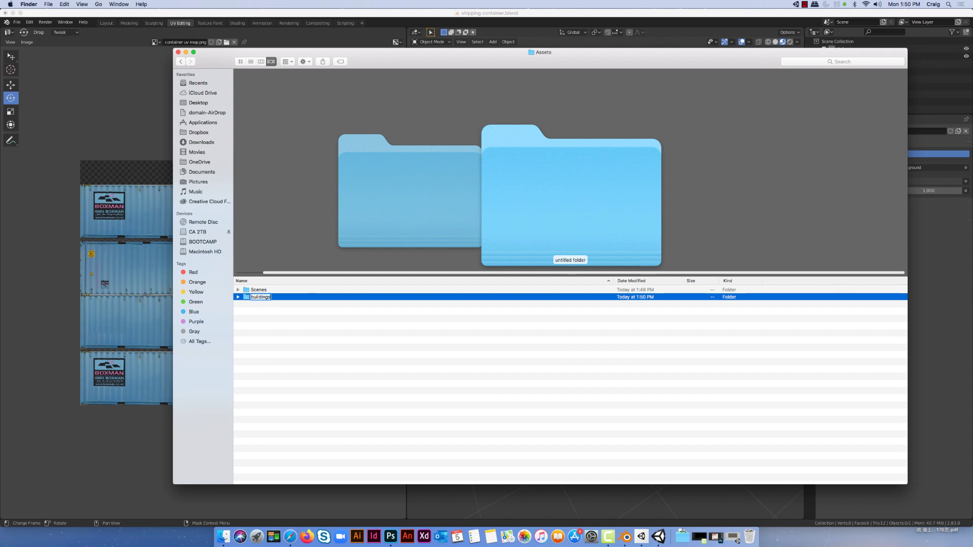
{"action": "key", "text": "Return"}
{"action": "left_click", "coordinate": [281, 354]}
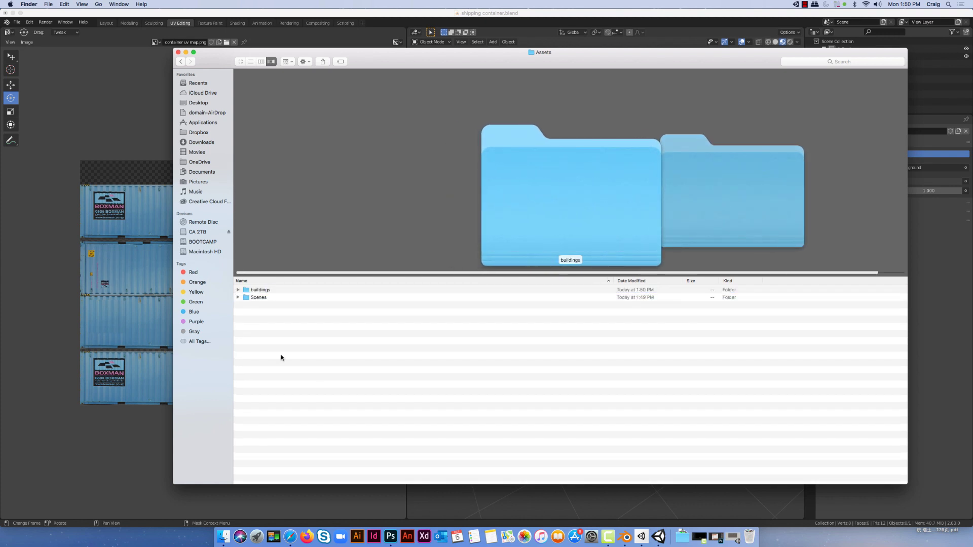
Create a folder named materials in the project's Assets folder
{"action": "left_click", "coordinate": [306, 61]}
{"action": "left_click", "coordinate": [308, 72]}
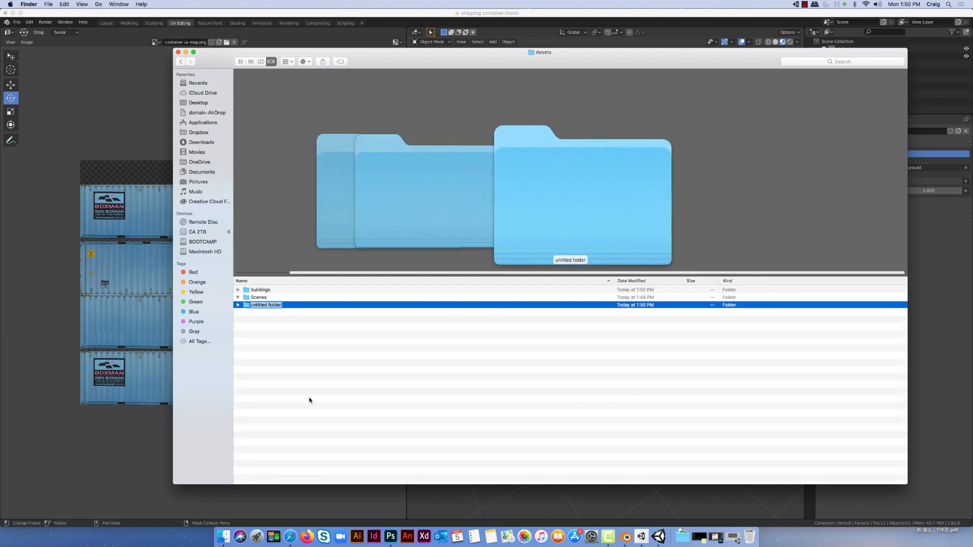
{"action": "type", "text": "materials"}
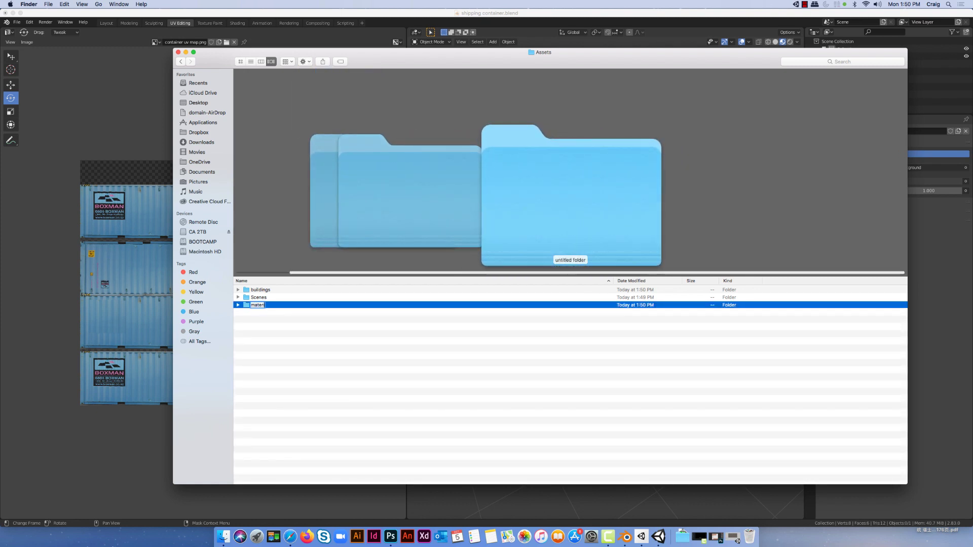
{"action": "key", "text": "Return"}
{"action": "left_click", "coordinate": [295, 369]}
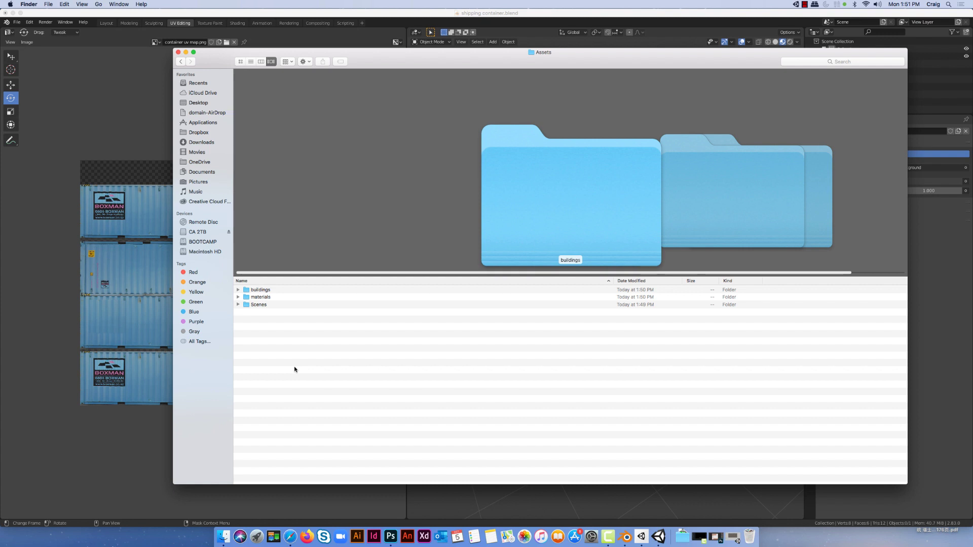
Create a folder named textures in the project's Assets folder and look inside the new buildings folder
{"action": "left_click", "coordinate": [307, 63]}
{"action": "left_click", "coordinate": [317, 71]}
{"action": "type", "text": "textures"}
{"action": "key", "text": "Return"}
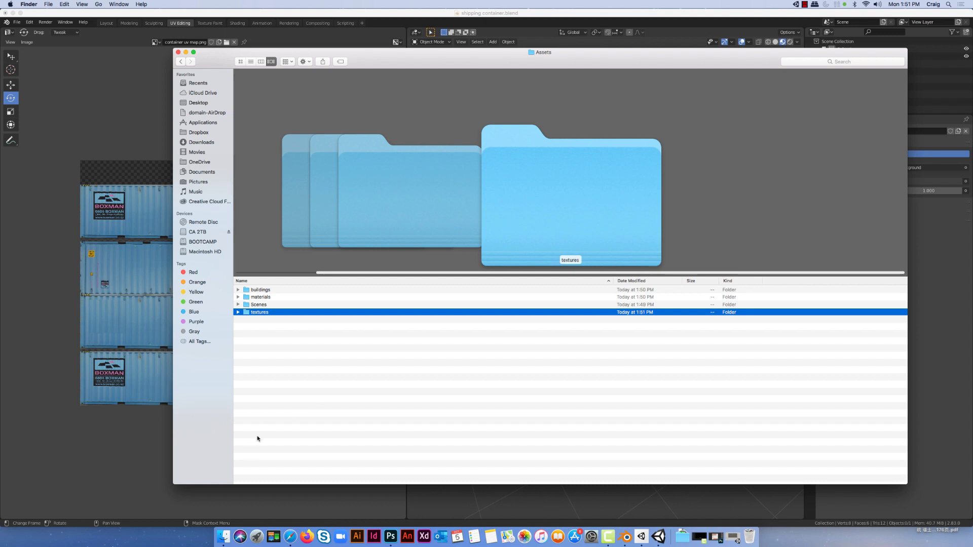
{"action": "double_click", "coordinate": [246, 290]}
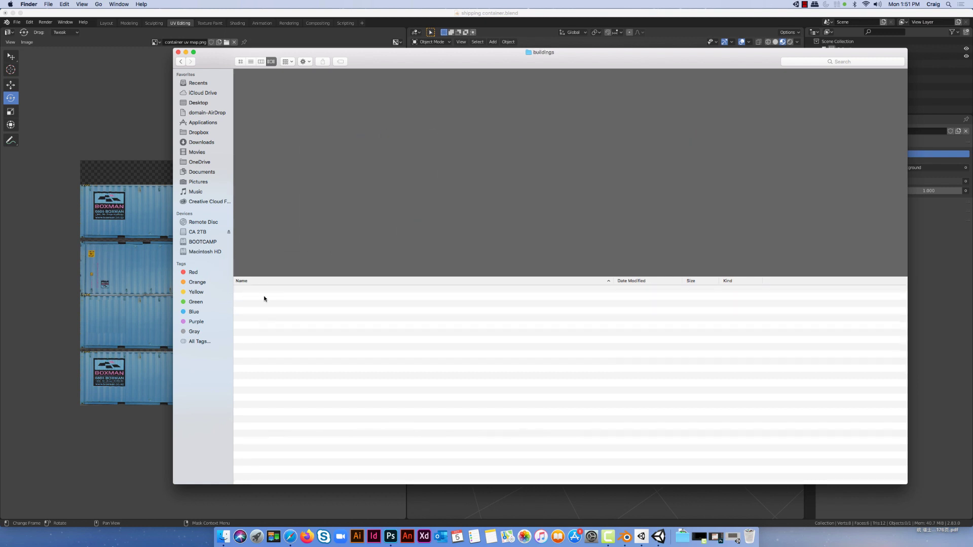
{"action": "left_click", "coordinate": [181, 61]}
{"action": "left_click", "coordinate": [285, 331]}
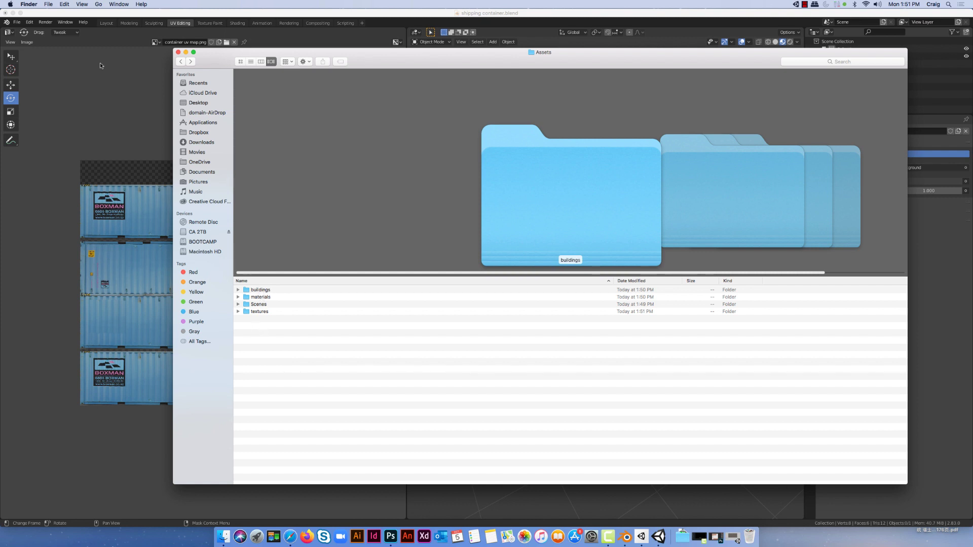
Open a second Finder window beside the Assets window and show the Desktop's buildings folder in it
{"action": "left_click", "coordinate": [49, 5]}
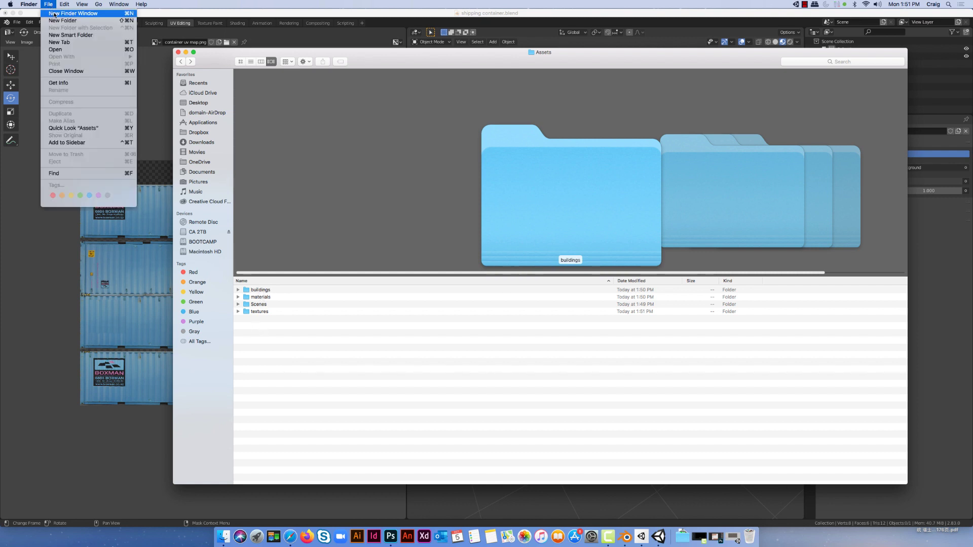
{"action": "left_click", "coordinate": [55, 14]}
{"action": "left_click_drag", "start_coordinate": [336, 61], "coordinate": [618, 92]}
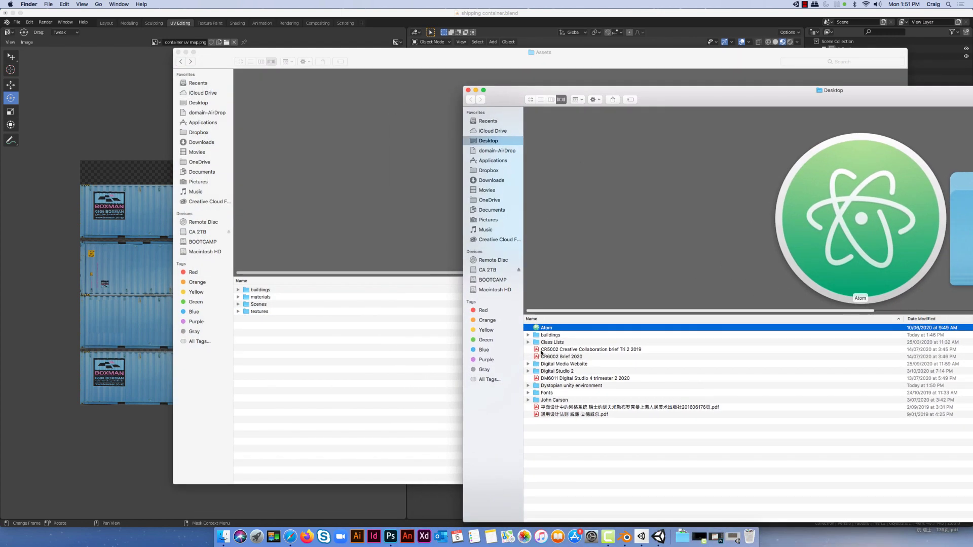
{"action": "double_click", "coordinate": [551, 336]}
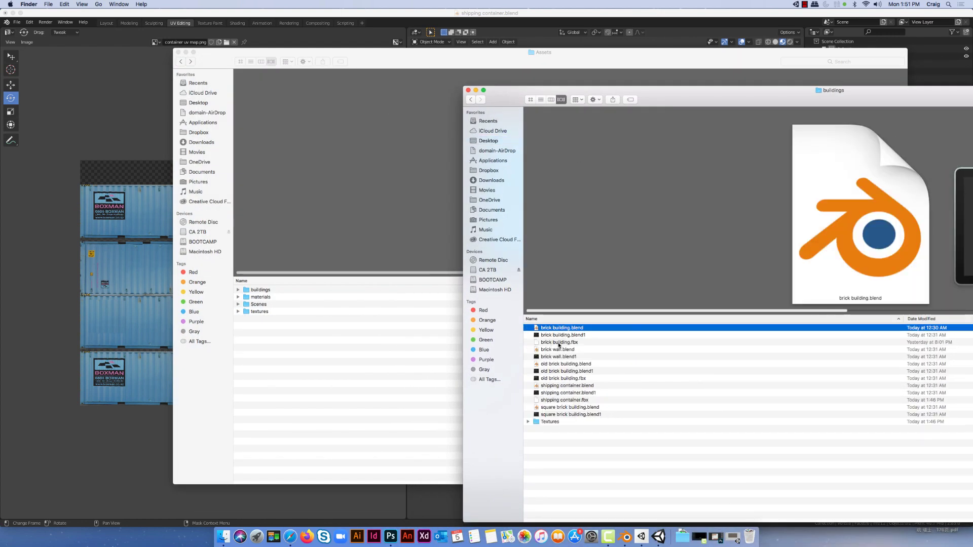
Copy shipping container.fbx from the Desktop's buildings folder into the buildings folder inside the project's Assets
{"action": "left_click", "coordinate": [536, 401]}
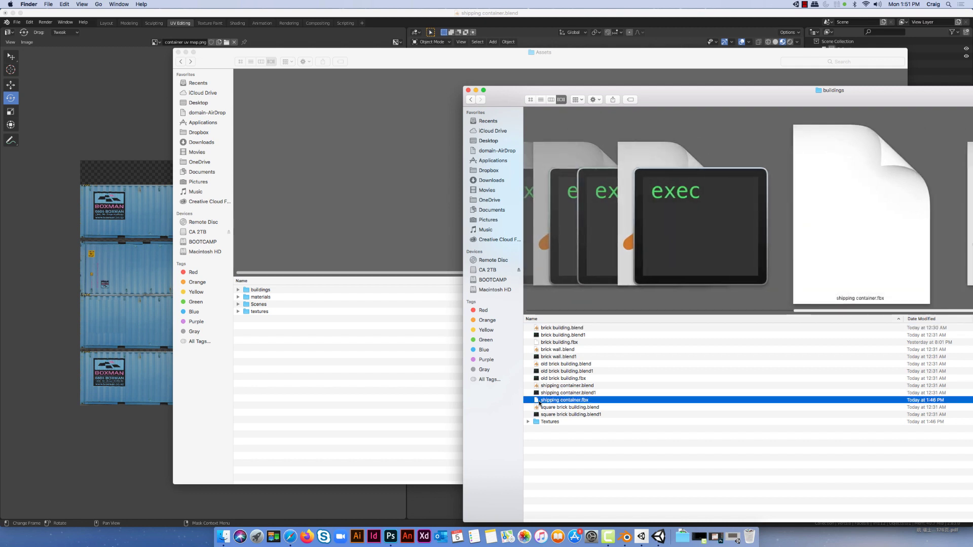
{"action": "right_click", "coordinate": [536, 402]}
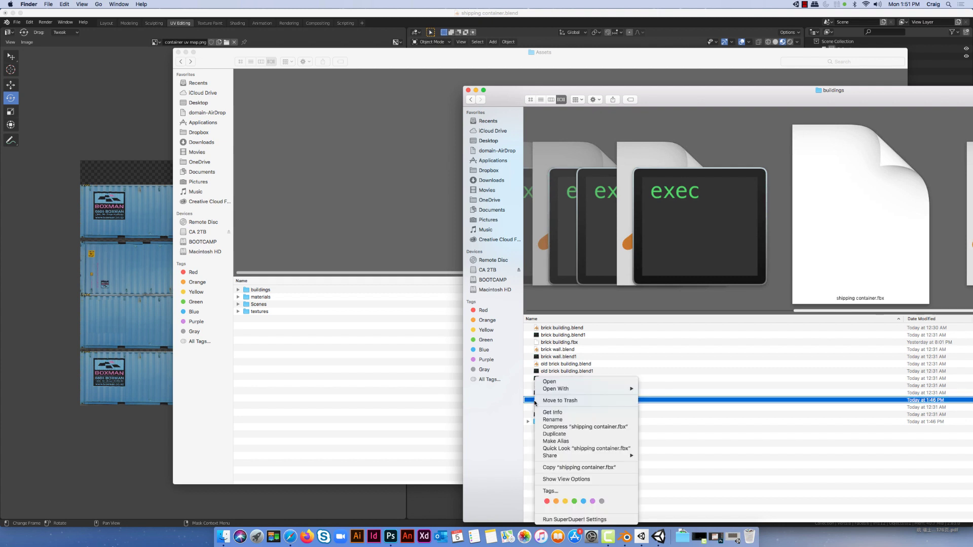
{"action": "left_click", "coordinate": [580, 467]}
{"action": "left_click", "coordinate": [406, 363]}
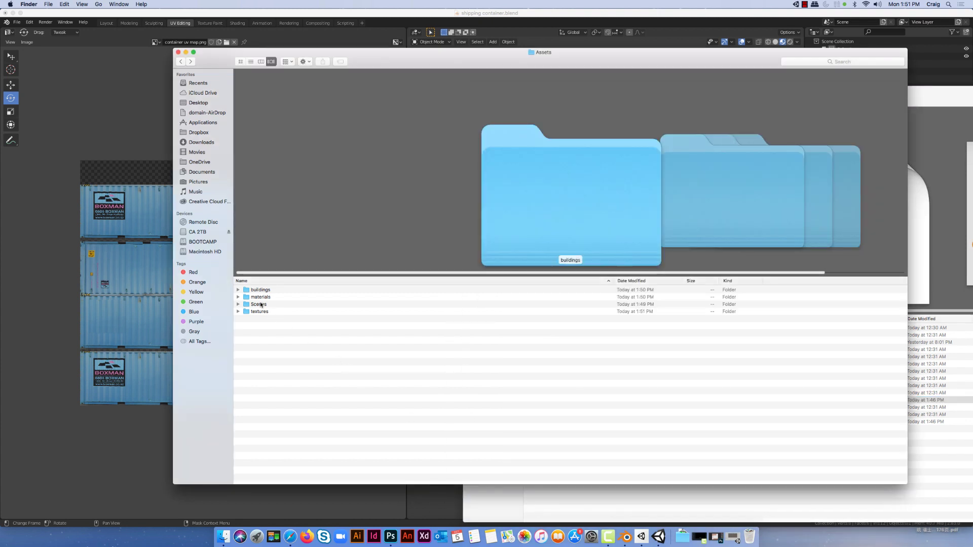
{"action": "double_click", "coordinate": [260, 290]}
{"action": "right_click", "coordinate": [297, 309]}
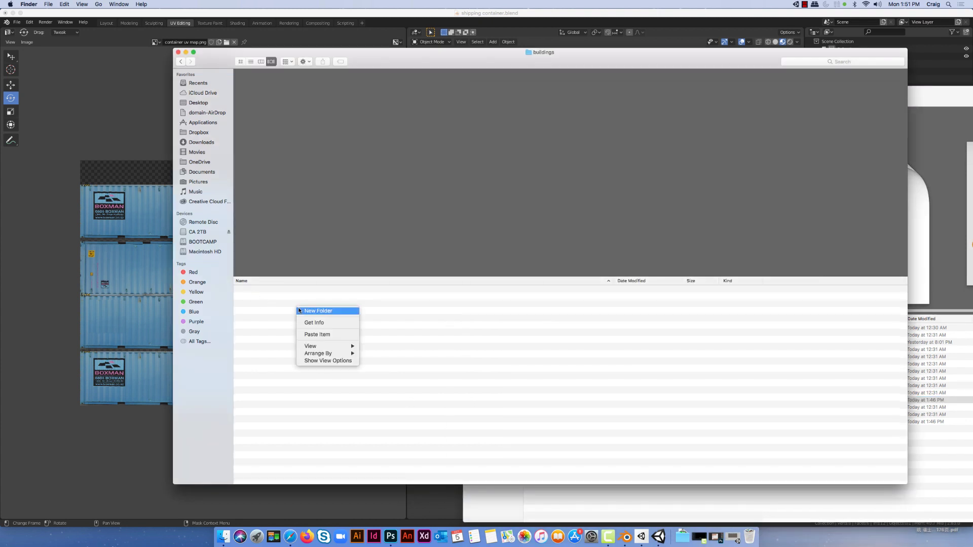
{"action": "left_click", "coordinate": [317, 335]}
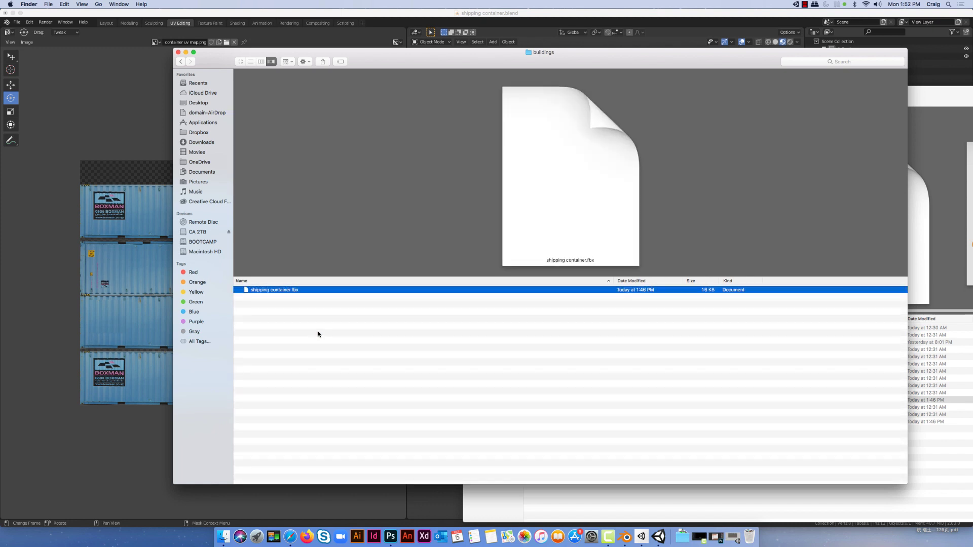
Switch to Unity, examine the shipping container model and its sub-assets in the buildings folder, and return to Assets
{"action": "left_click", "coordinate": [658, 531]}
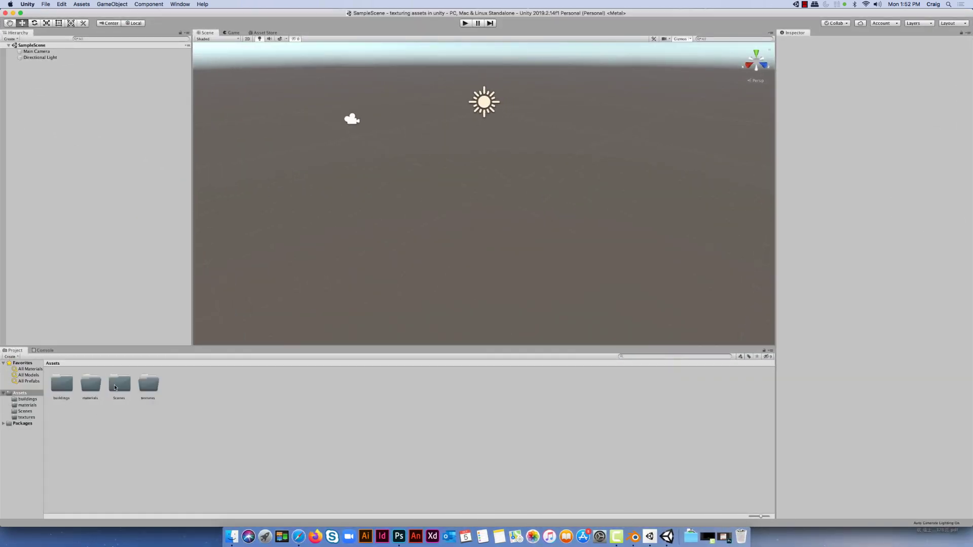
{"action": "double_click", "coordinate": [61, 383]}
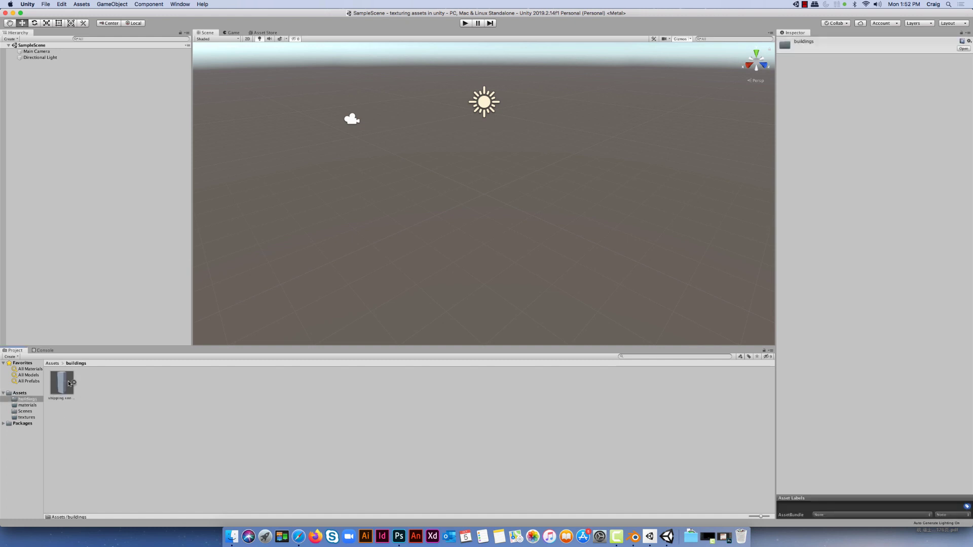
{"action": "left_click", "coordinate": [74, 382]}
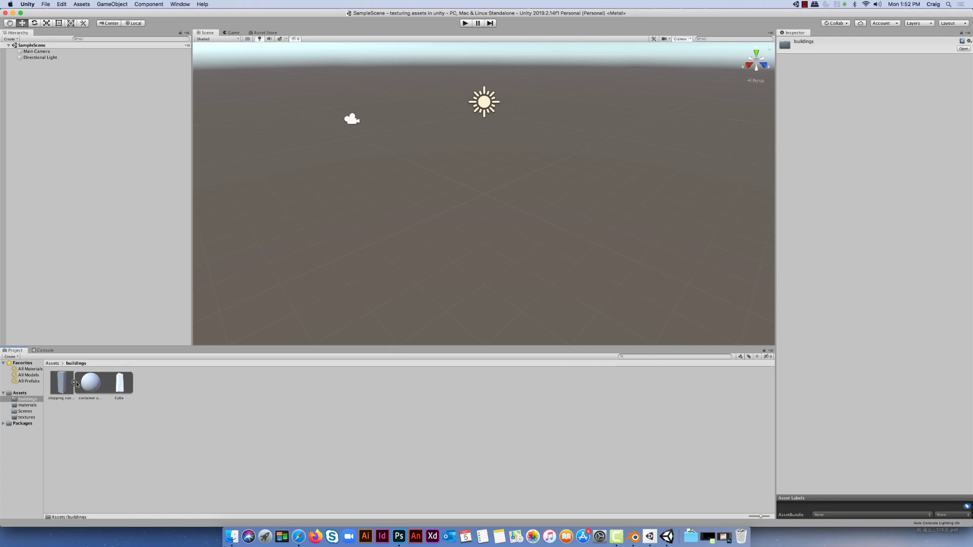
{"action": "left_click", "coordinate": [74, 382]}
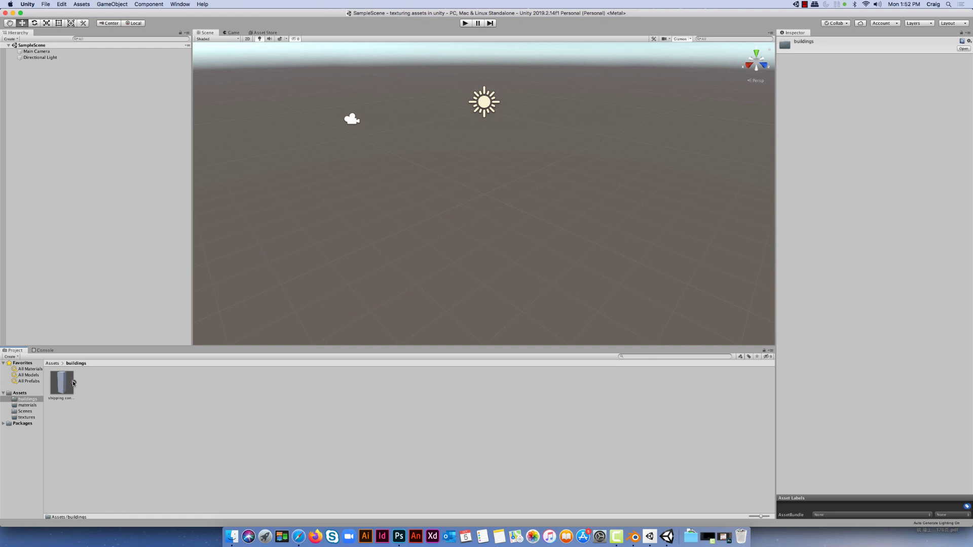
{"action": "left_click", "coordinate": [52, 363]}
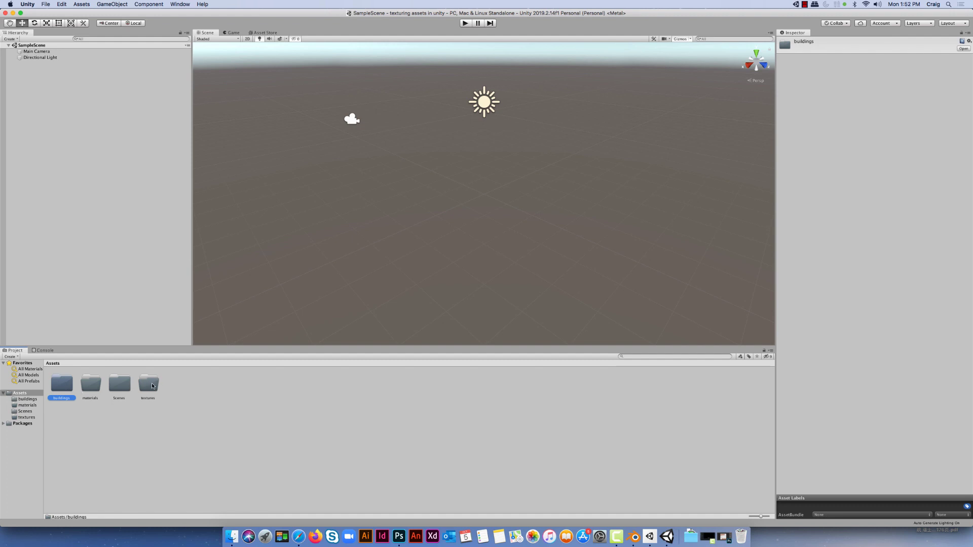
Switch to Finder, open the textures folder in the project's Assets and move its window aside
{"action": "left_click", "coordinate": [231, 536]}
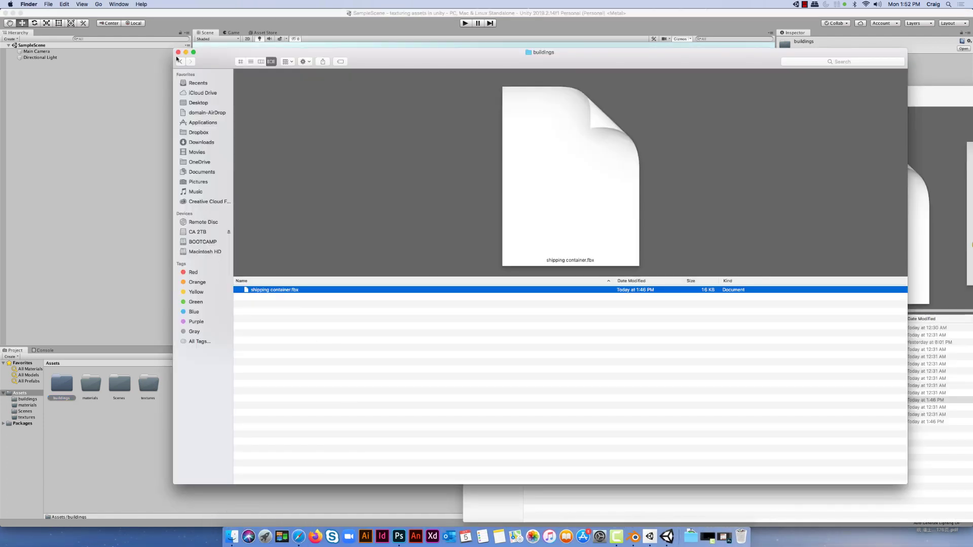
{"action": "left_click", "coordinate": [180, 61]}
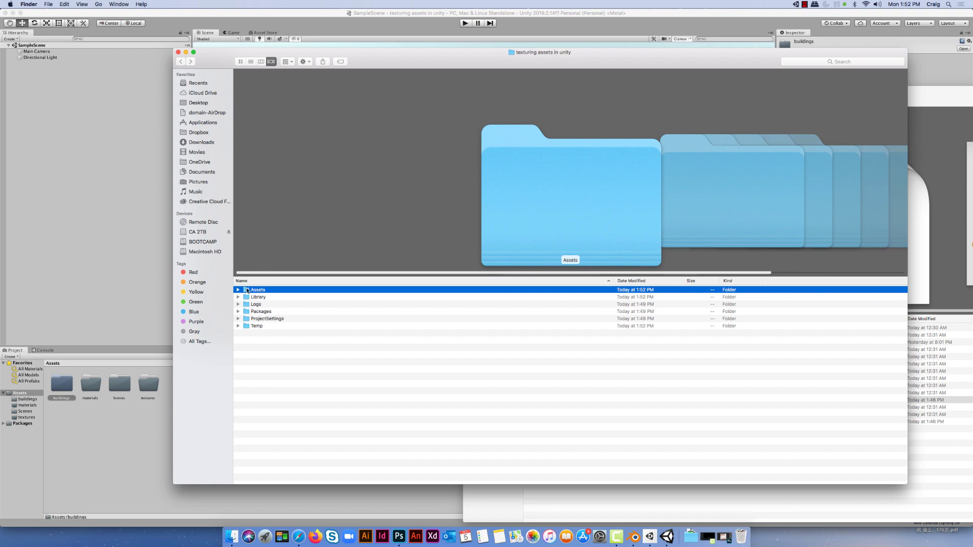
{"action": "double_click", "coordinate": [252, 312]}
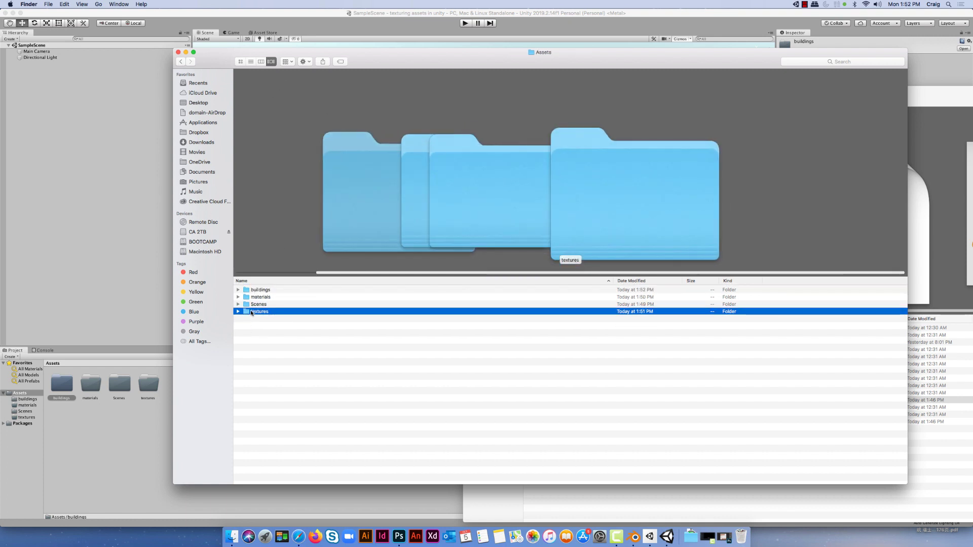
{"action": "left_click_drag", "start_coordinate": [477, 56], "coordinate": [348, 124]}
Bring the Desktop's Finder window forward and open the Textures folder inside its buildings folder
{"action": "left_click_drag", "start_coordinate": [664, 88], "coordinate": [575, 74]}
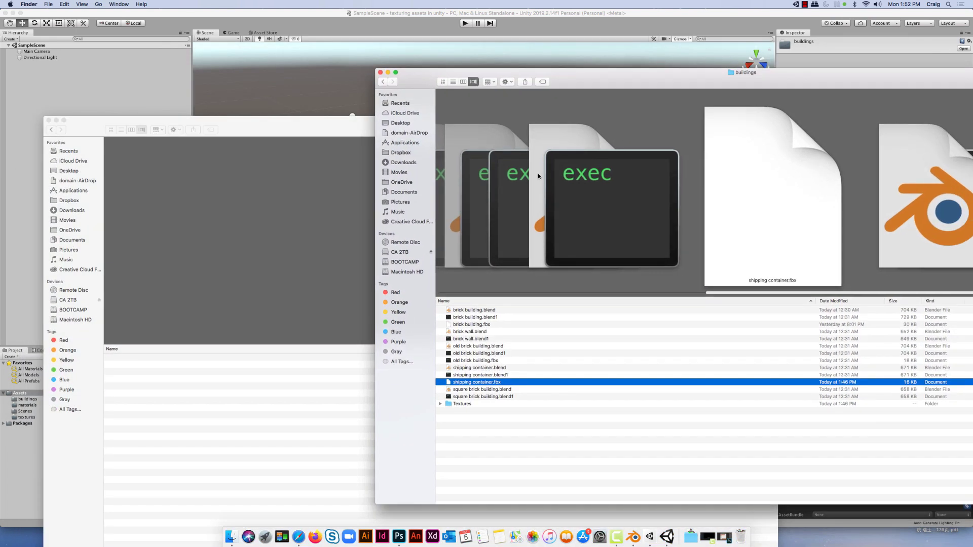
{"action": "left_click", "coordinate": [384, 82]}
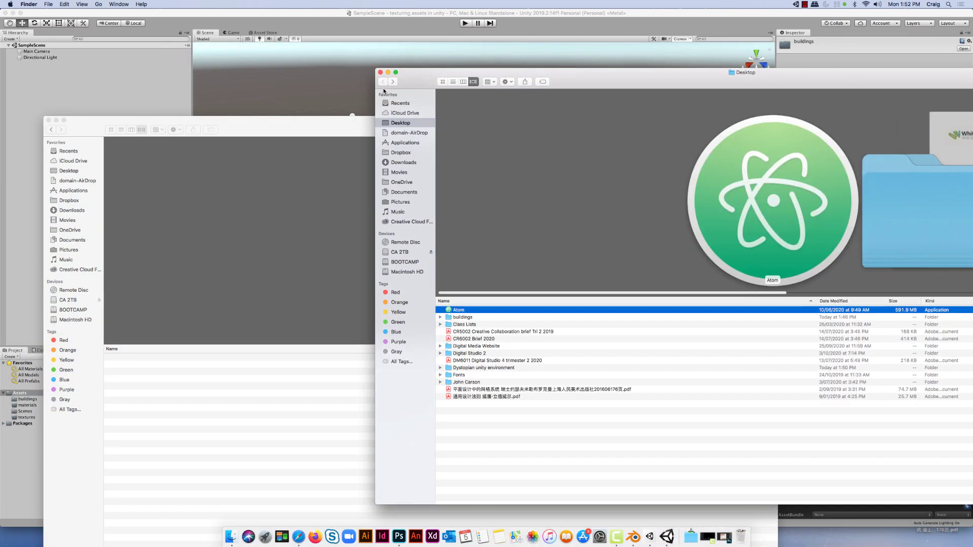
{"action": "double_click", "coordinate": [454, 317]}
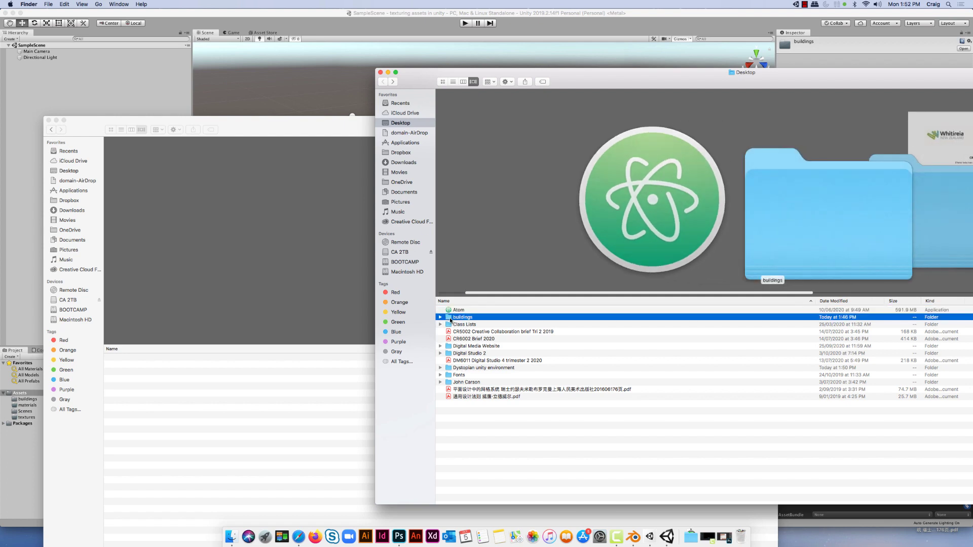
{"action": "double_click", "coordinate": [449, 404]}
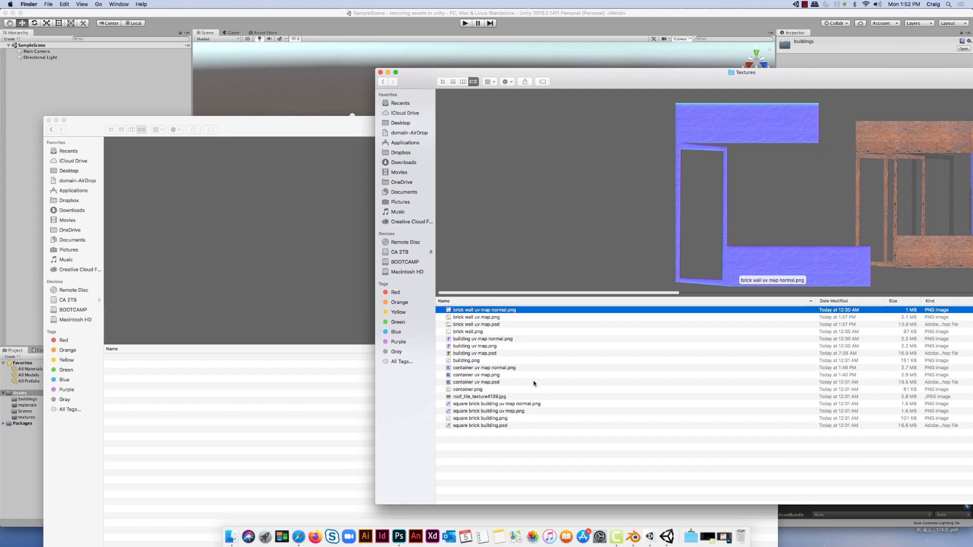
Copy container uv map normal.png and container uv map.png into the textures folder inside the project's Assets
{"action": "left_click", "coordinate": [504, 369]}
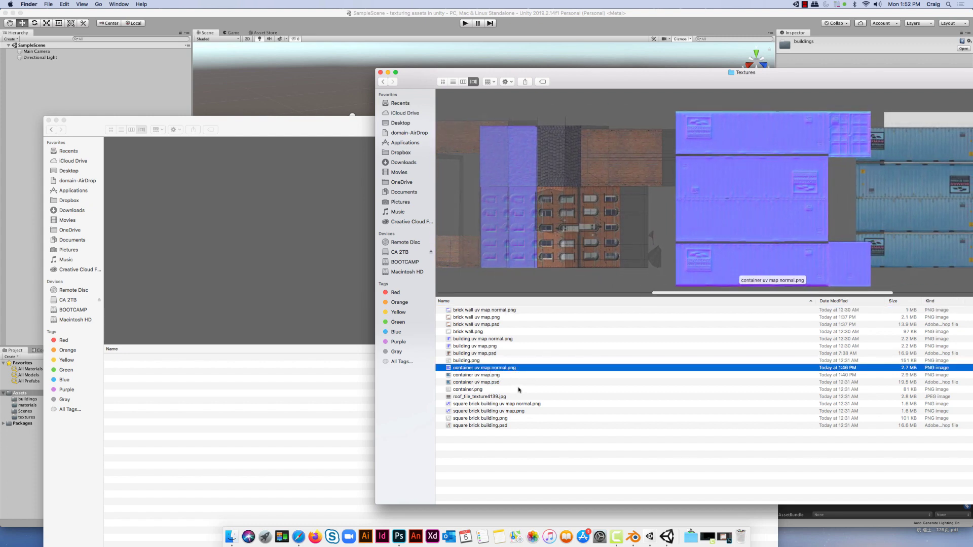
{"action": "left_click", "coordinate": [476, 375], "text": "shift"}
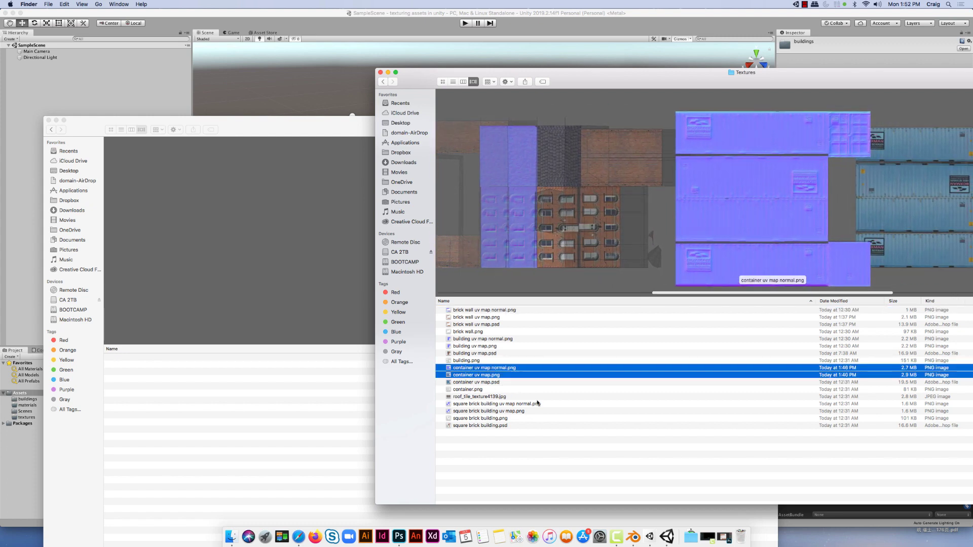
{"action": "right_click", "coordinate": [496, 378]}
{"action": "left_click", "coordinate": [527, 458]}
{"action": "left_click", "coordinate": [145, 389]}
{"action": "right_click", "coordinate": [141, 367]}
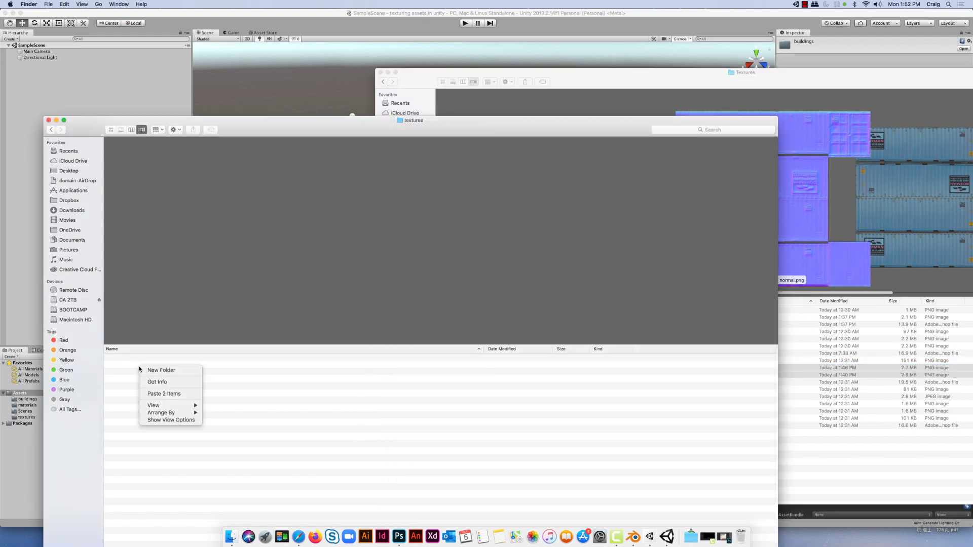
{"action": "left_click", "coordinate": [153, 393]}
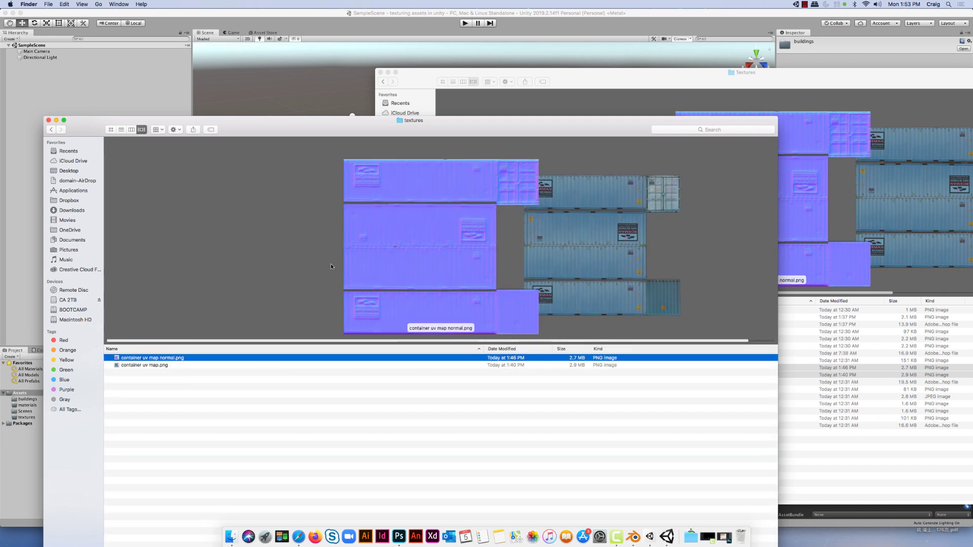
Reopen the project's textures folder in Finder, switch to Unity and examine the container textures in its textures folder
{"action": "left_click", "coordinate": [50, 130]}
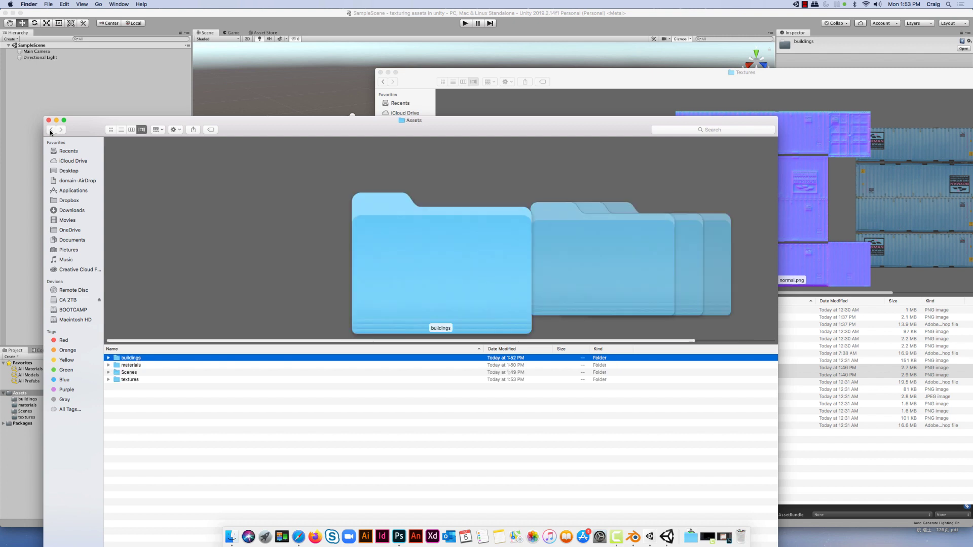
{"action": "left_click", "coordinate": [129, 379]}
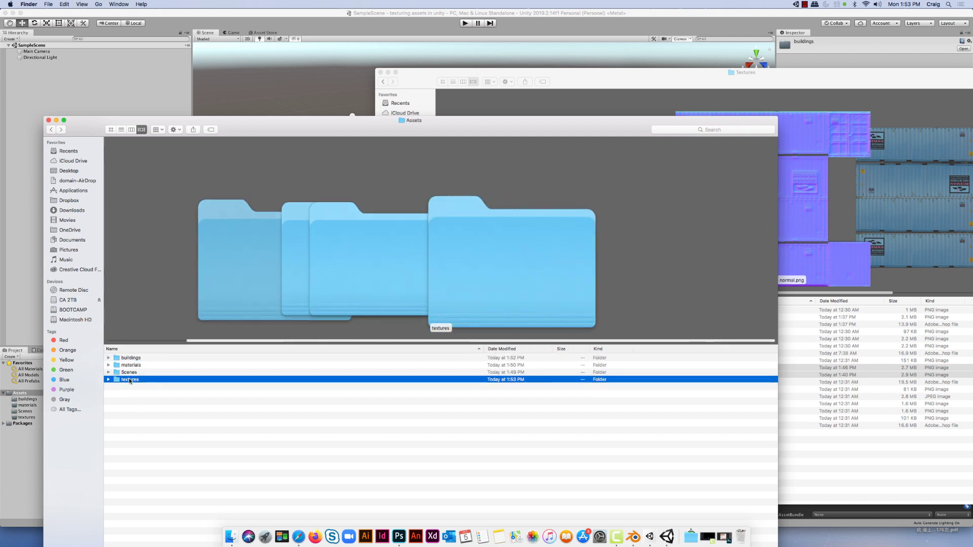
{"action": "double_click", "coordinate": [128, 379]}
{"action": "left_click", "coordinate": [137, 385]}
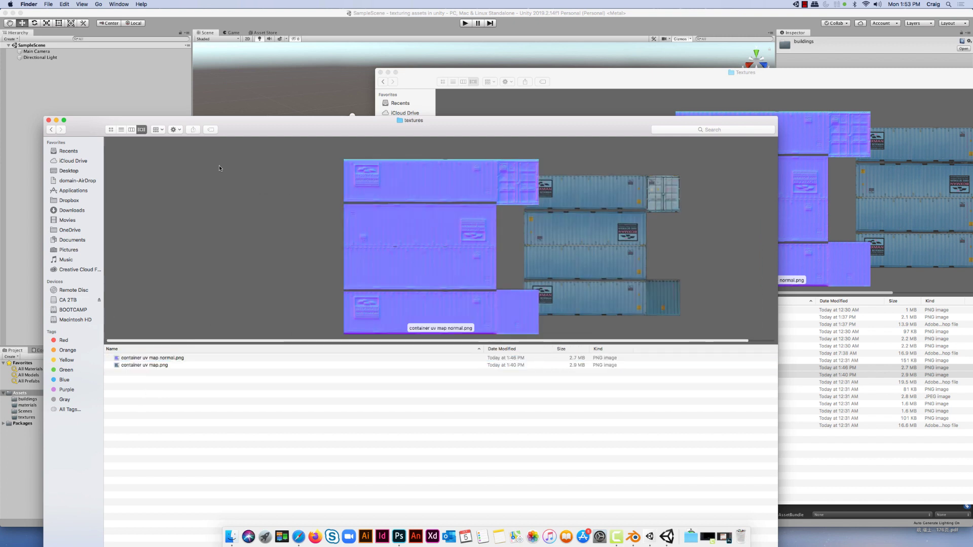
{"action": "left_click", "coordinate": [216, 14]}
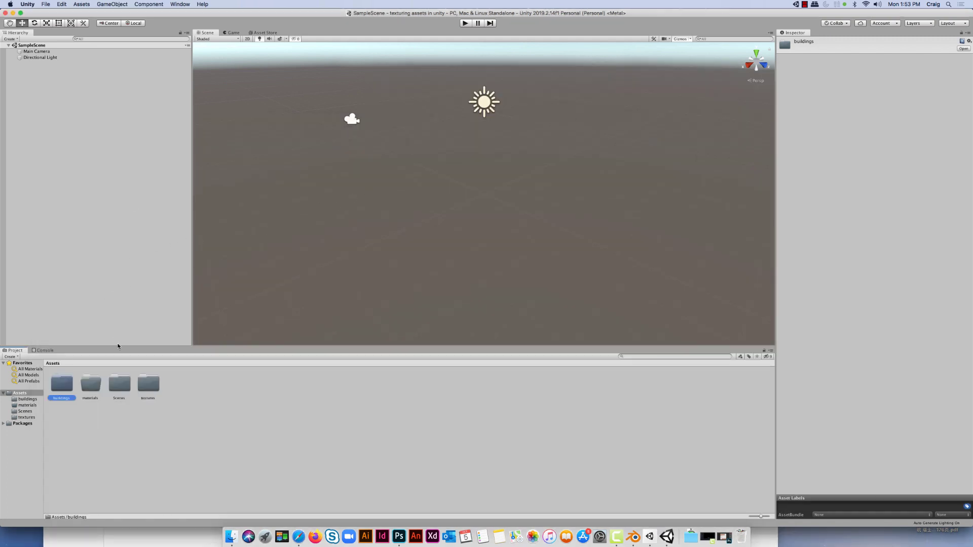
{"action": "double_click", "coordinate": [154, 384]}
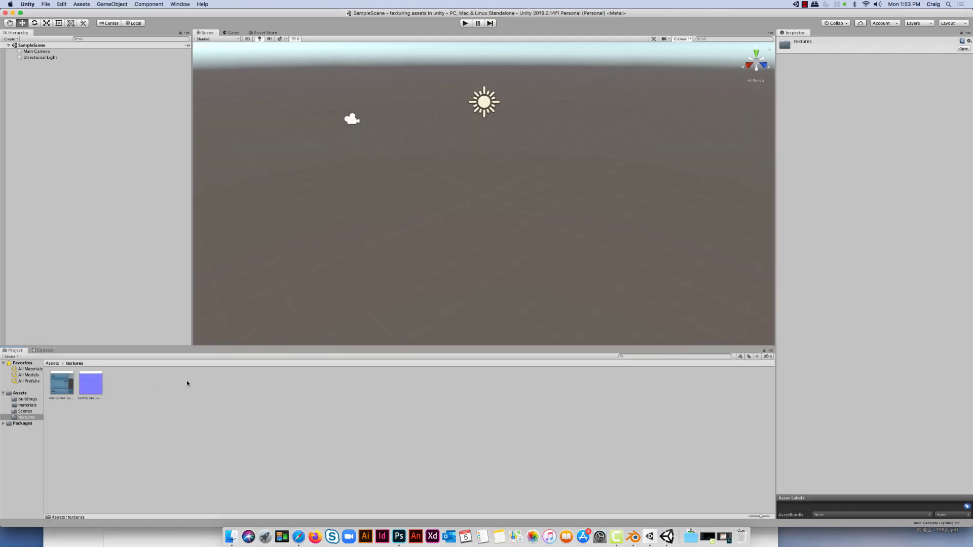
Place the shipping container model from the Assets buildings folder into the middle of the scene
{"action": "left_click", "coordinate": [52, 363]}
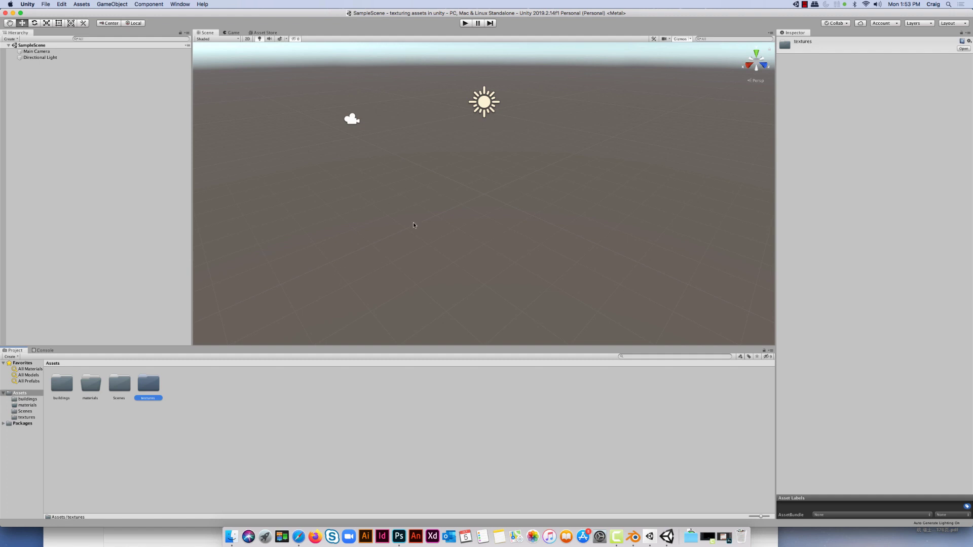
{"action": "double_click", "coordinate": [65, 383]}
{"action": "left_click_drag", "start_coordinate": [62, 383], "coordinate": [480, 194]}
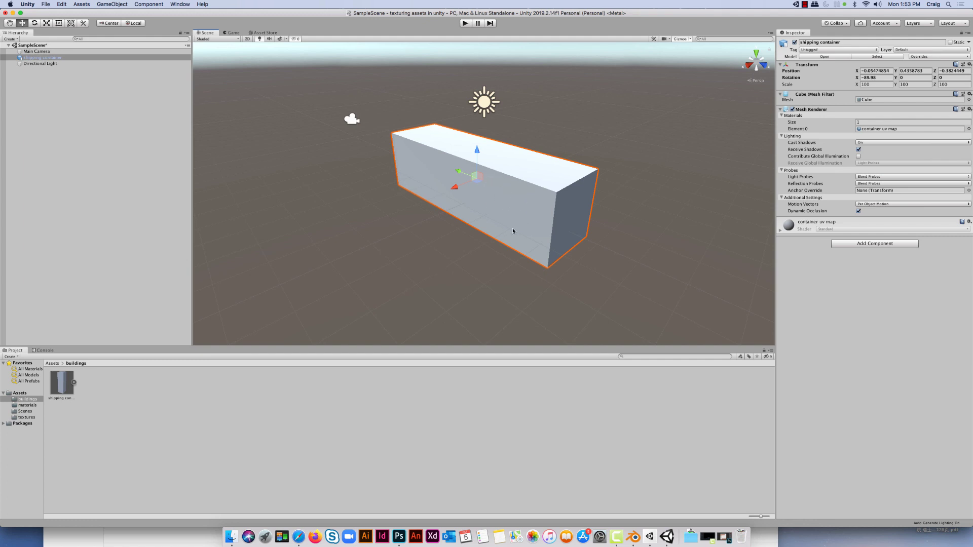
Create a new material named shipping container in the Assets materials folder
{"action": "left_click", "coordinate": [51, 364]}
{"action": "left_click", "coordinate": [95, 387]}
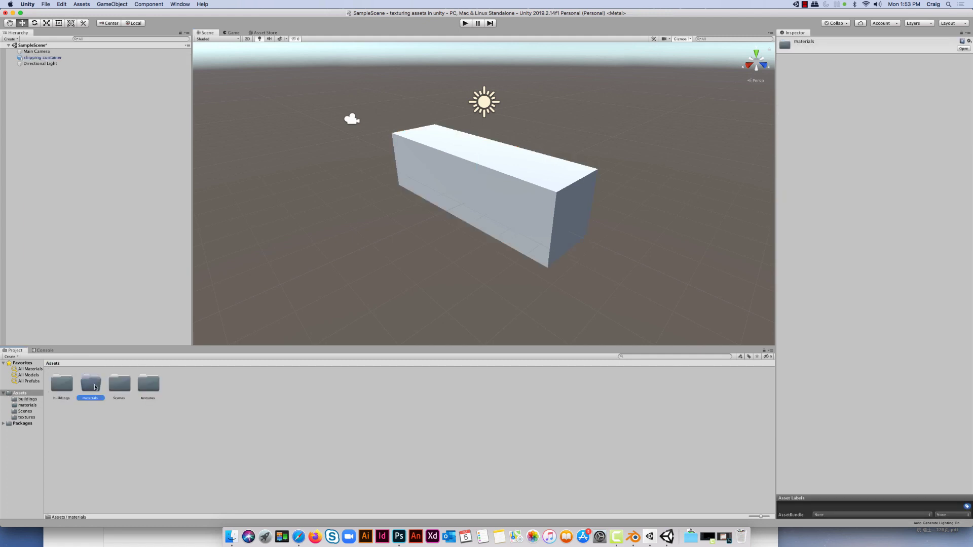
{"action": "double_click", "coordinate": [94, 387]}
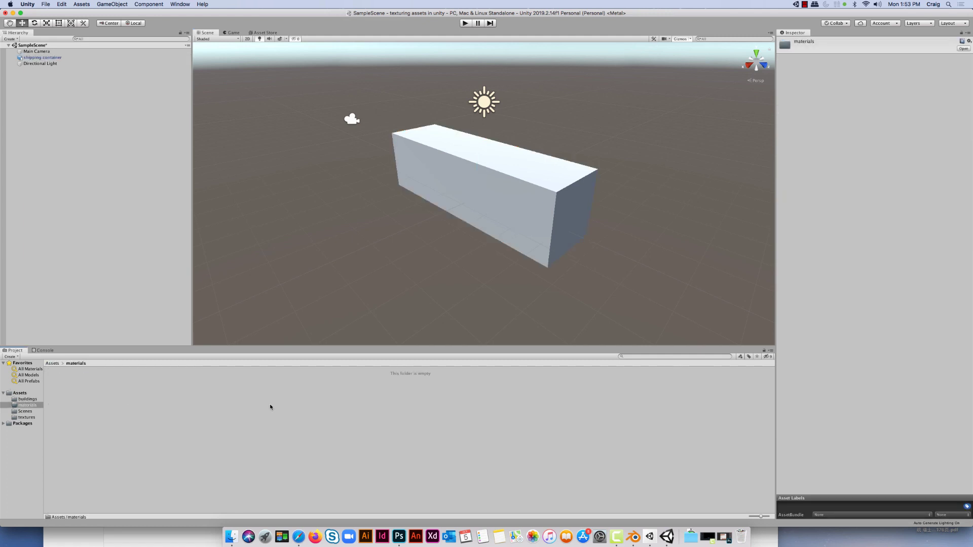
{"action": "right_click", "coordinate": [296, 388]}
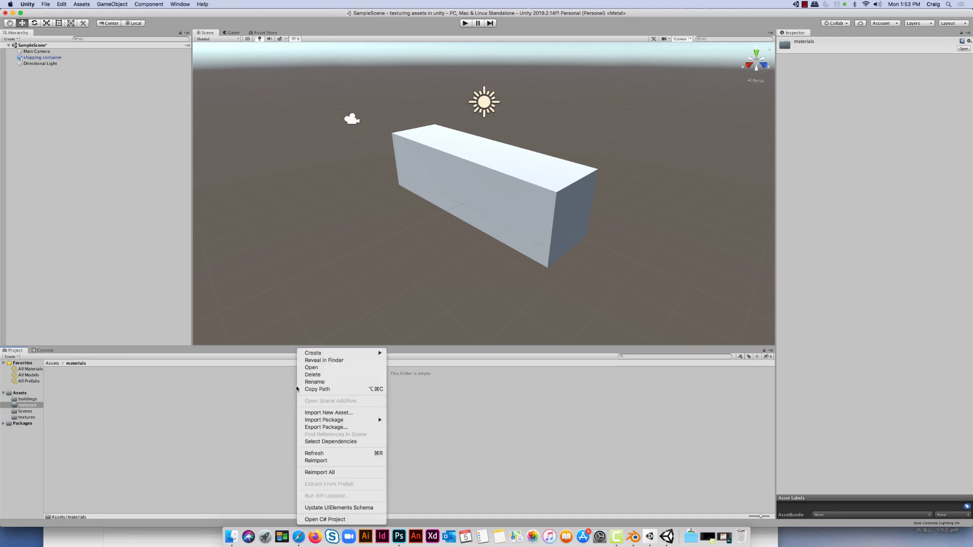
{"action": "mouse_move", "coordinate": [328, 355]}
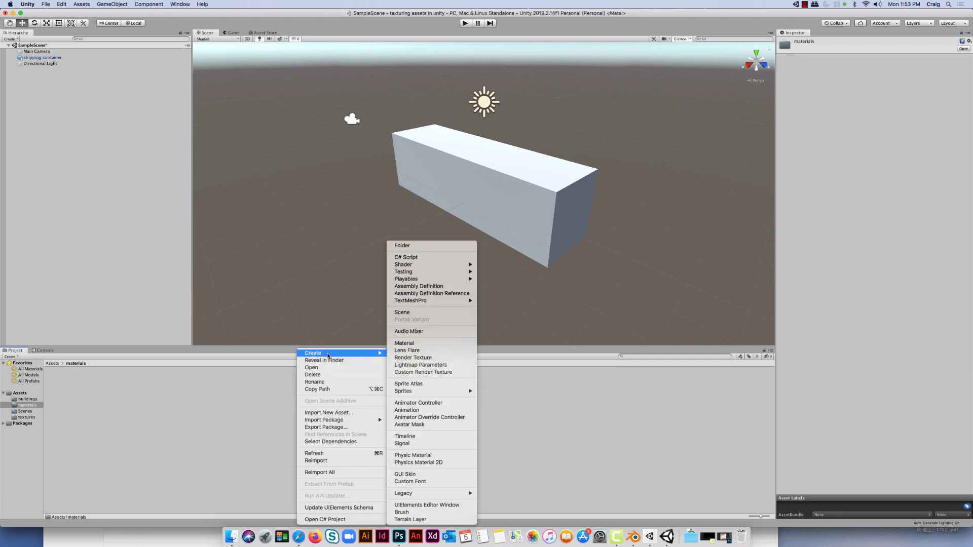
{"action": "left_click", "coordinate": [410, 347]}
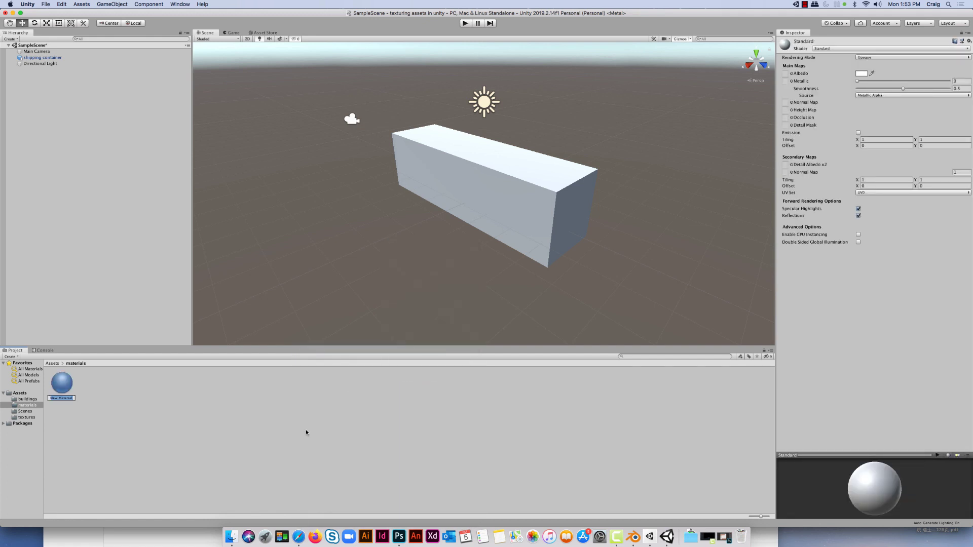
{"action": "type", "text": "shippin"}
{"action": "type", "text": "g container"}
{"action": "key", "text": "Return"}
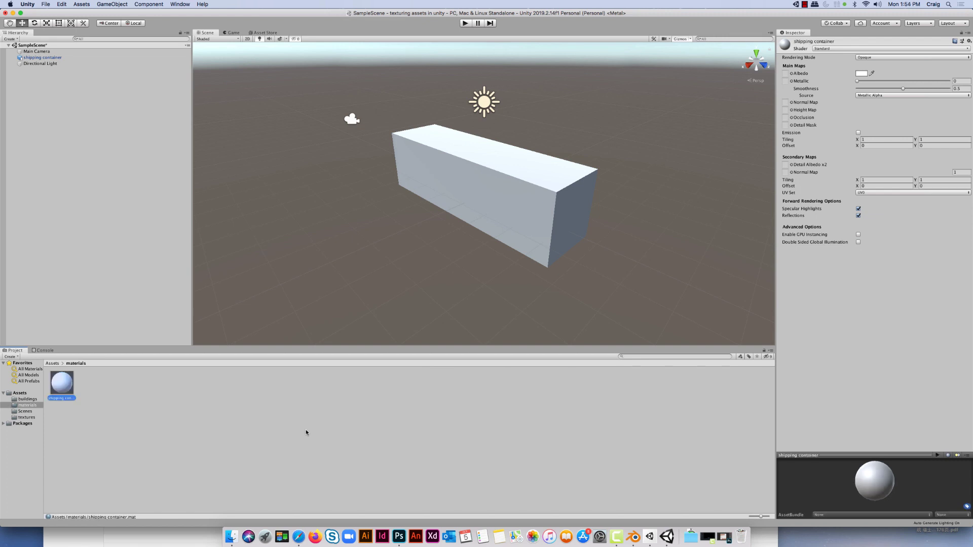
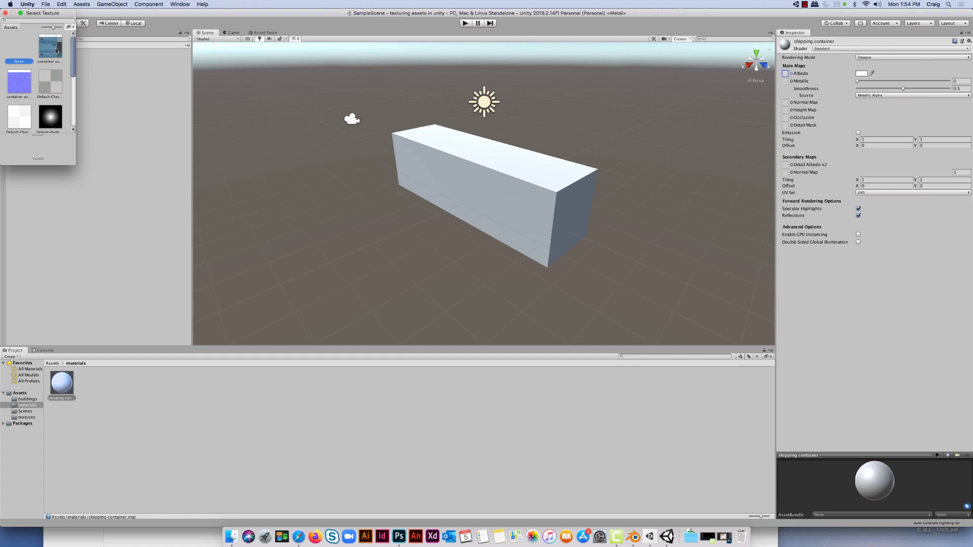
Assign container uv map as the material's Albedo and container uv map normal as its Normal Map, marking the latter texture as a normal map
{"action": "double_click", "coordinate": [54, 49]}
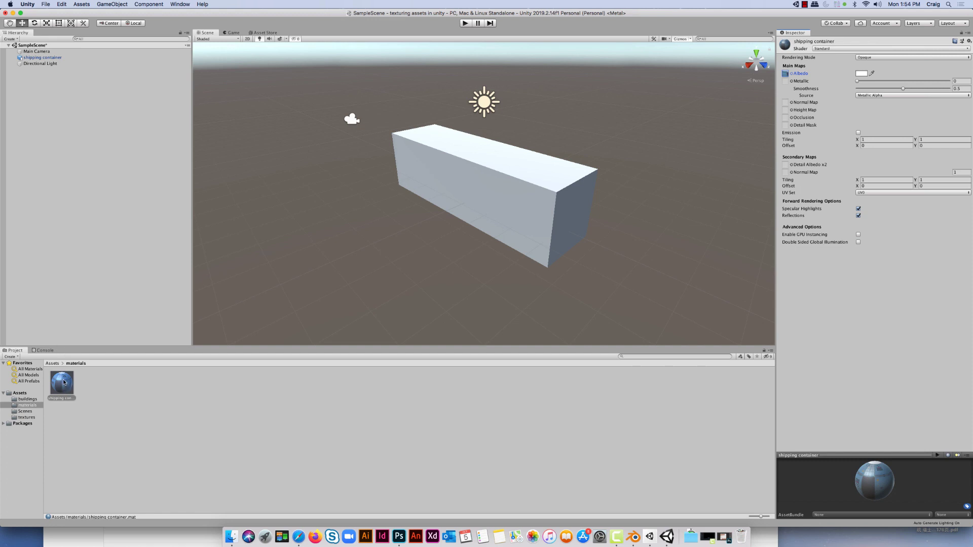
{"action": "left_click", "coordinate": [791, 102]}
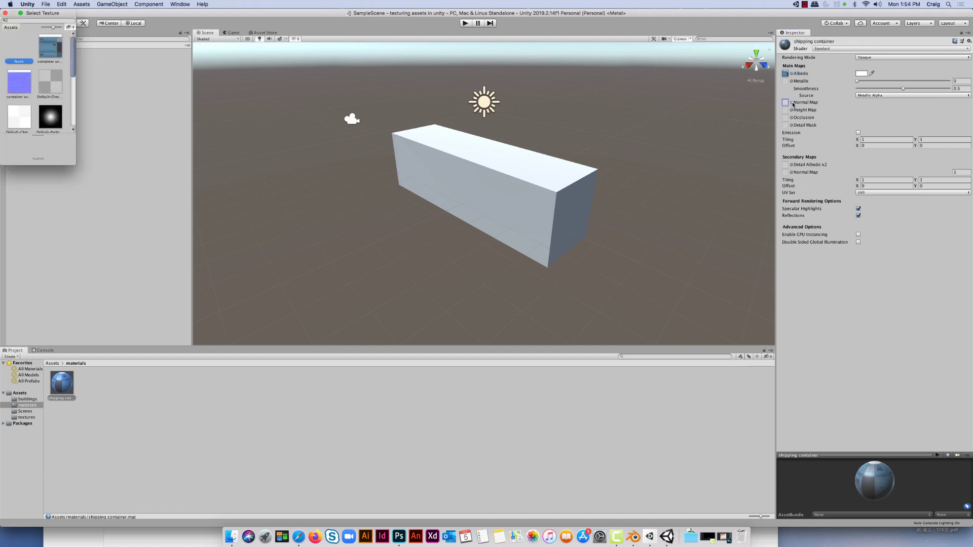
{"action": "left_click", "coordinate": [19, 88]}
{"action": "double_click", "coordinate": [18, 88]}
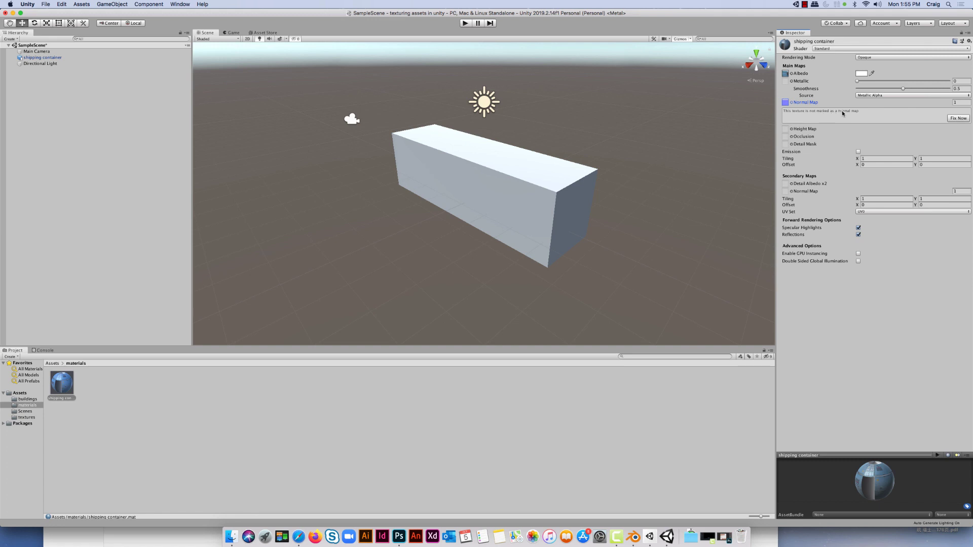
{"action": "left_click", "coordinate": [958, 118]}
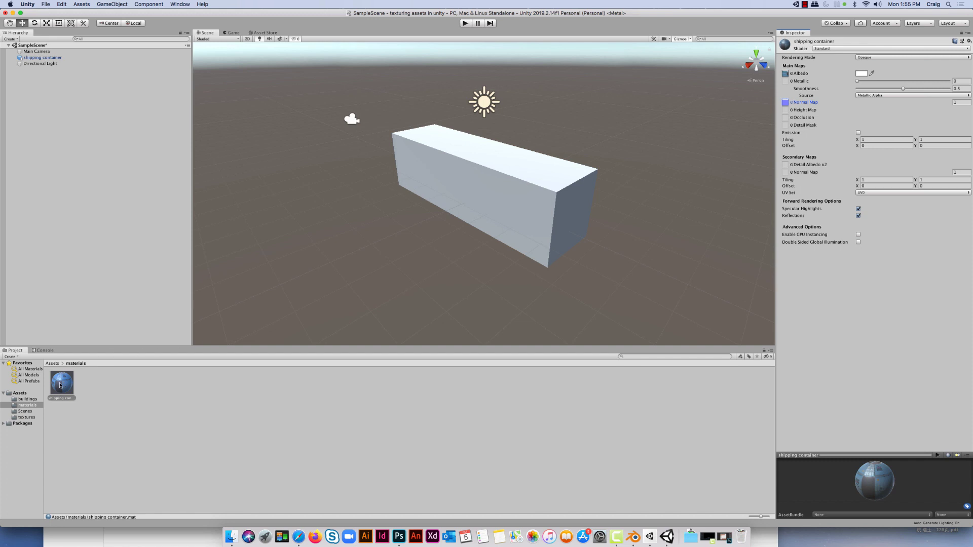
Apply the shipping container material to the container in the scene and inspect its textured sides
{"action": "left_click_drag", "start_coordinate": [60, 385], "coordinate": [480, 178]}
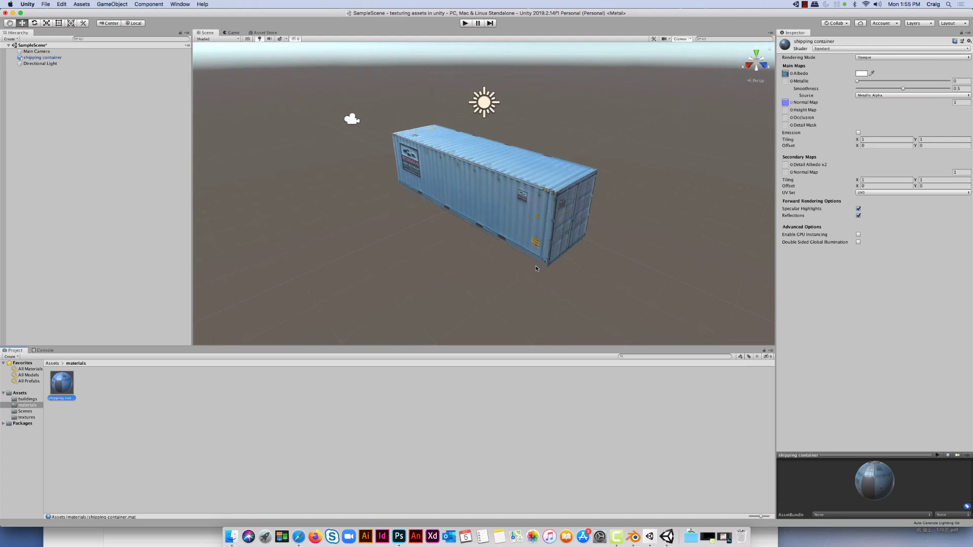
{"action": "middle_click_drag", "start_coordinate": [573, 250], "coordinate": [590, 239]}
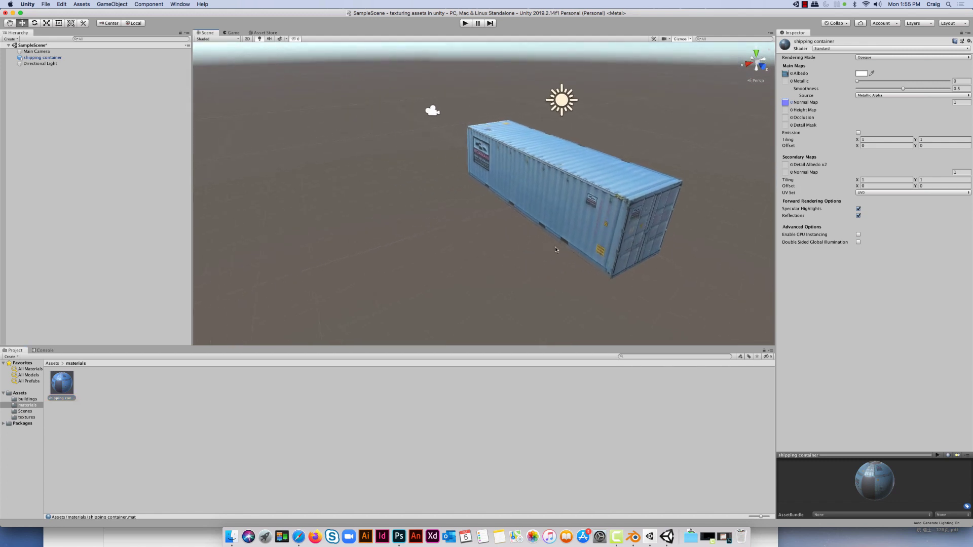
{"action": "scroll", "coordinate": [528, 237], "scroll_direction": "down", "scroll_amount": 3}
{"action": "left_click_drag", "start_coordinate": [590, 241], "coordinate": [467, 232], "text": "alt"}
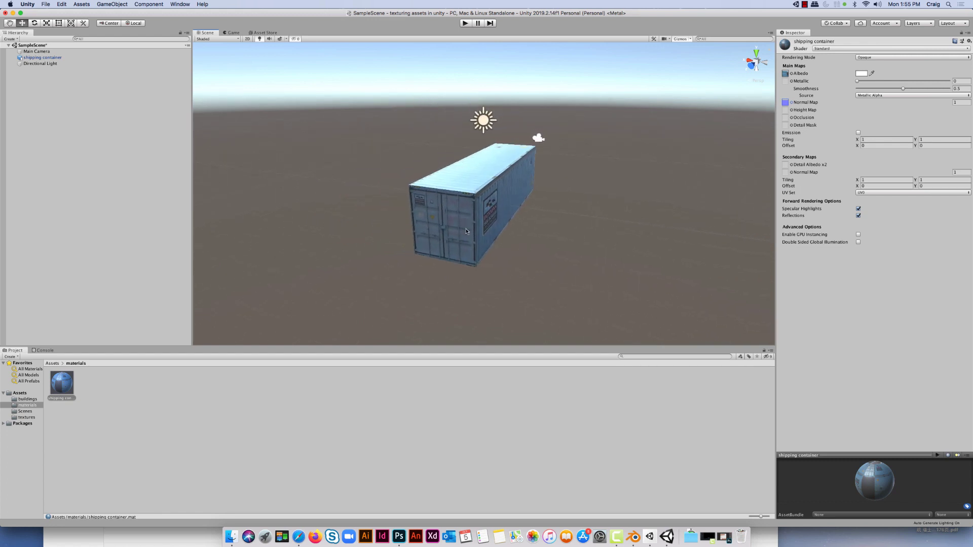
Scale the shipping container down uniformly to about 24.5 on all axes and deselect it
{"action": "left_click", "coordinate": [473, 202]}
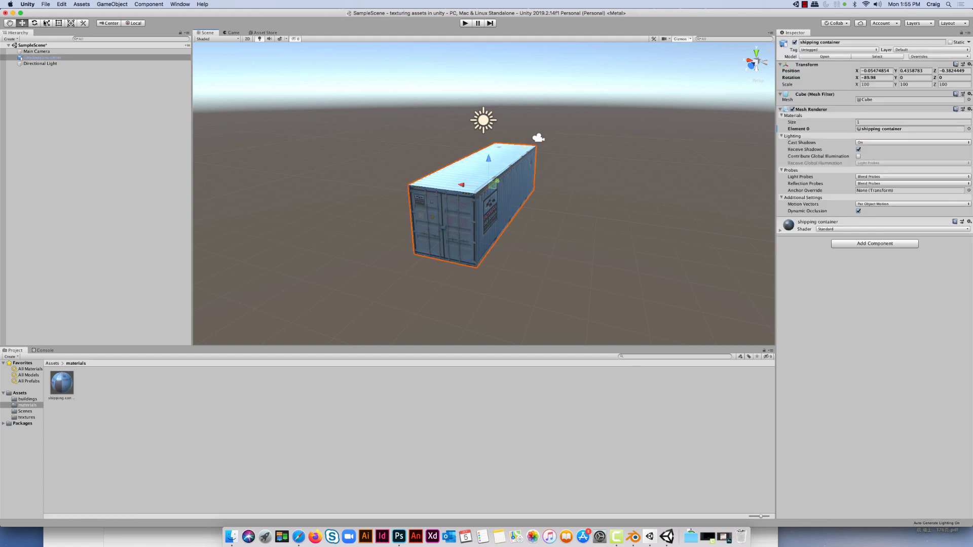
{"action": "left_click", "coordinate": [46, 23]}
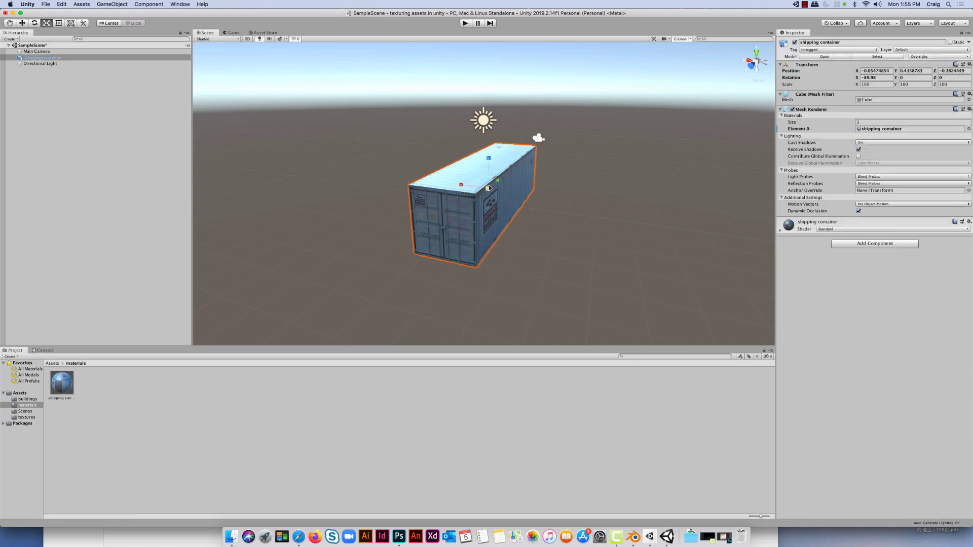
{"action": "left_click_drag", "start_coordinate": [488, 189], "coordinate": [481, 207]}
{"action": "left_click", "coordinate": [523, 210]}
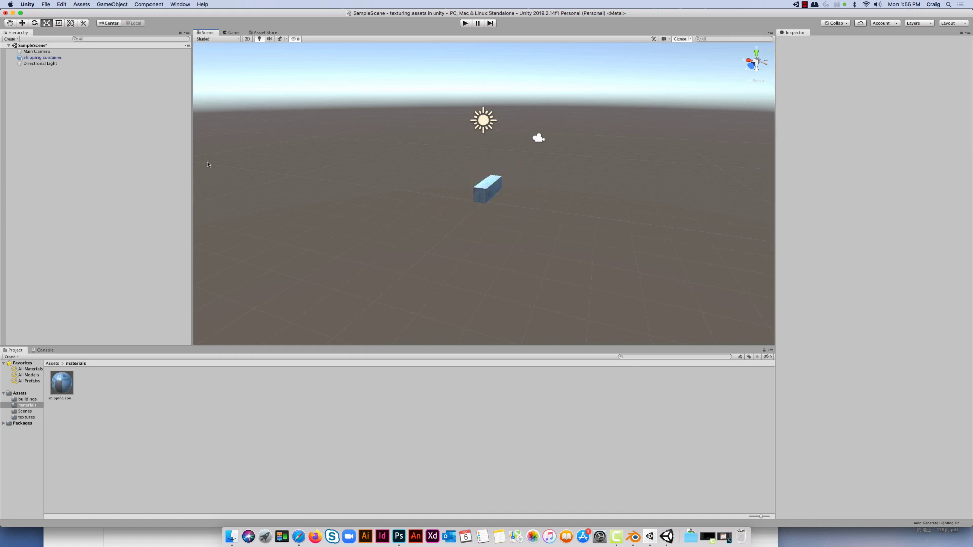
Move the shipping container below Directional Light in the scene hierarchy and duplicate it
{"action": "left_click", "coordinate": [32, 58]}
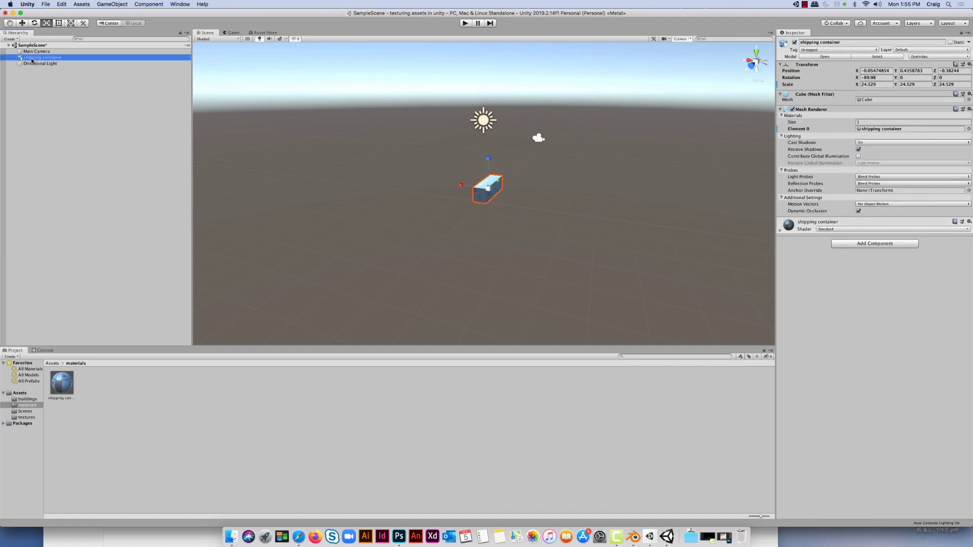
{"action": "left_click_drag", "start_coordinate": [32, 60], "coordinate": [34, 66]}
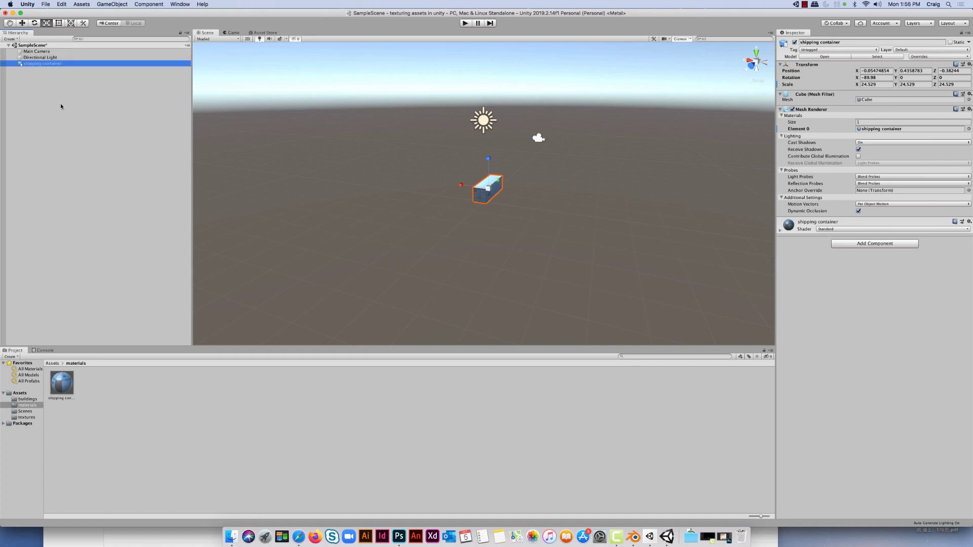
{"action": "right_click", "coordinate": [36, 63]}
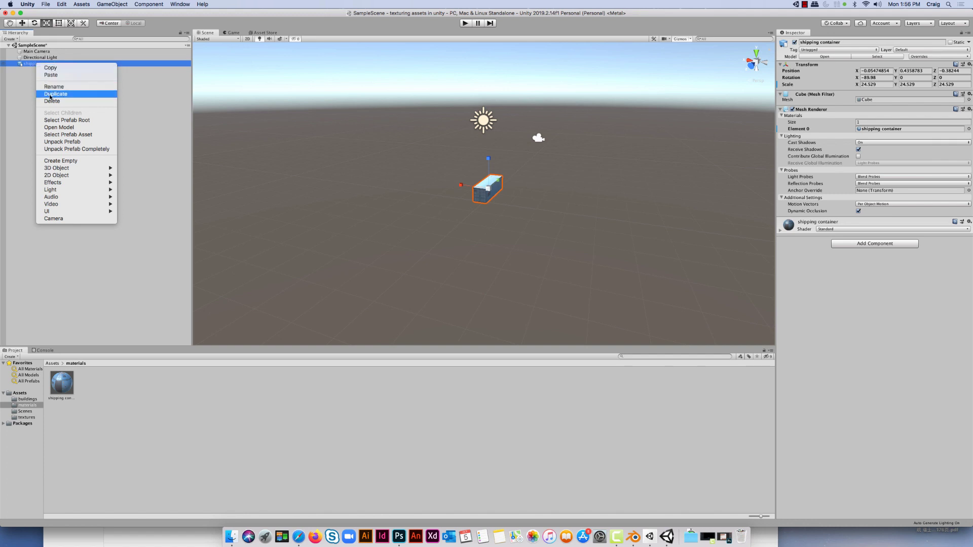
{"action": "left_click", "coordinate": [29, 65]}
{"action": "right_click", "coordinate": [29, 65]}
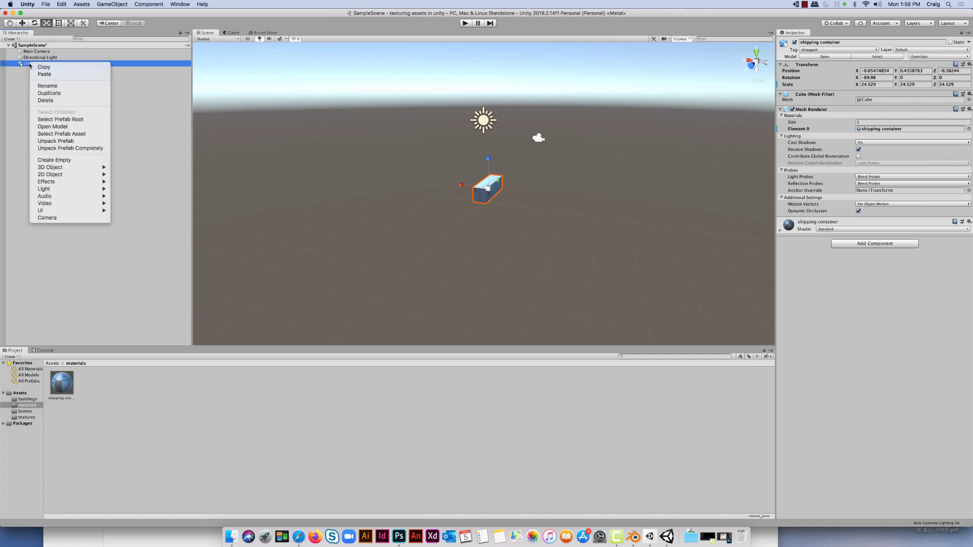
{"action": "left_click", "coordinate": [43, 94]}
Move the duplicate container lengthwise out of the original so the two stand in line with a small gap
{"action": "left_click", "coordinate": [488, 188]}
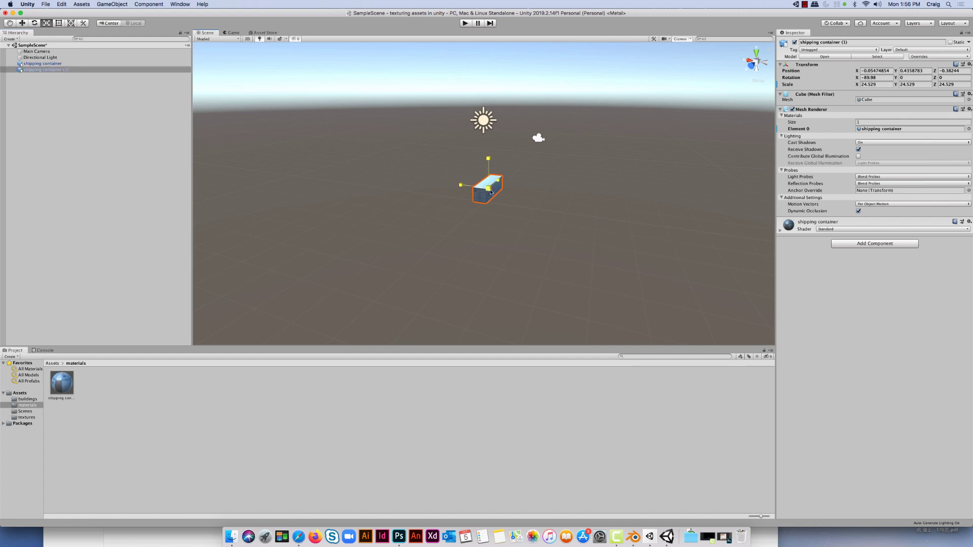
{"action": "left_click", "coordinate": [22, 23]}
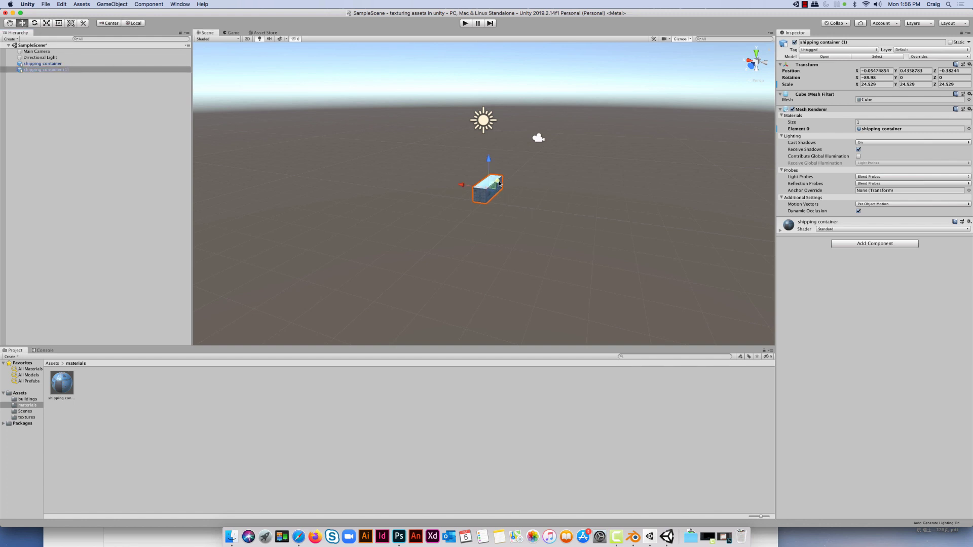
{"action": "left_click_drag", "start_coordinate": [499, 183], "coordinate": [486, 197]}
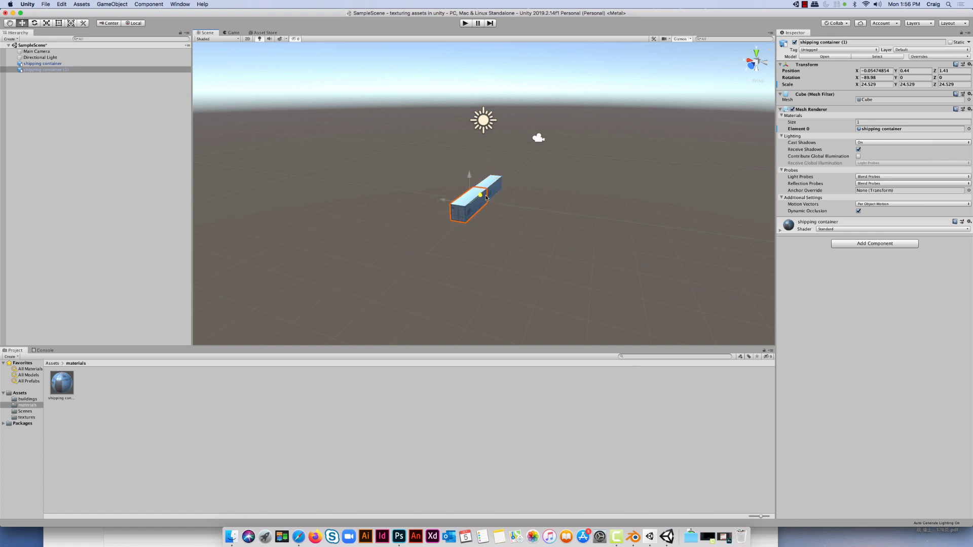
{"action": "left_click", "coordinate": [510, 215]}
{"action": "left_click_drag", "start_coordinate": [532, 233], "coordinate": [304, 188], "text": "alt"}
{"action": "left_click", "coordinate": [267, 174]}
{"action": "left_click", "coordinate": [344, 229]}
{"action": "right_click_drag", "start_coordinate": [345, 230], "coordinate": [424, 256], "text": "alt"}
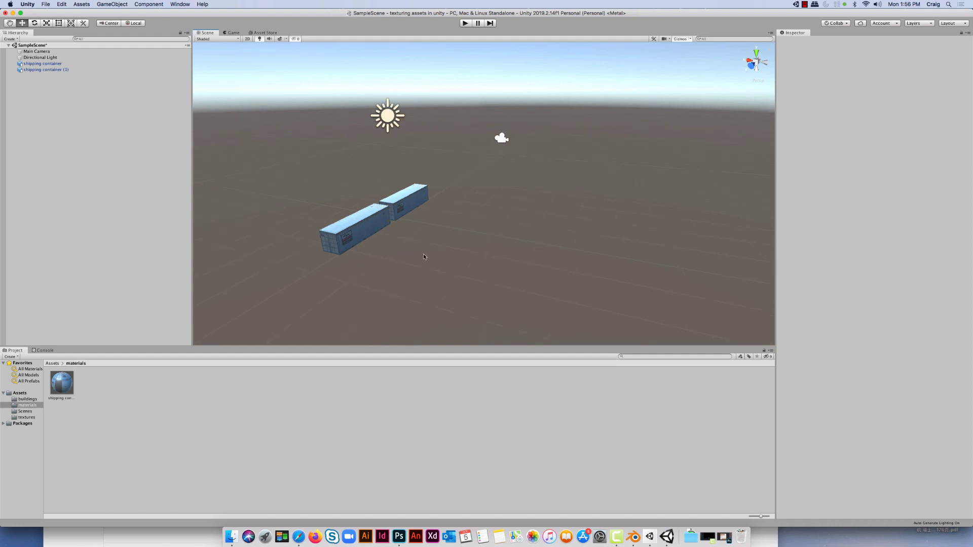
Close the gap between the two containers by moving the duplicate to about 1.49 on the Z axis
{"action": "left_click", "coordinate": [374, 234]}
{"action": "left_click_drag", "start_coordinate": [372, 222], "coordinate": [374, 219]}
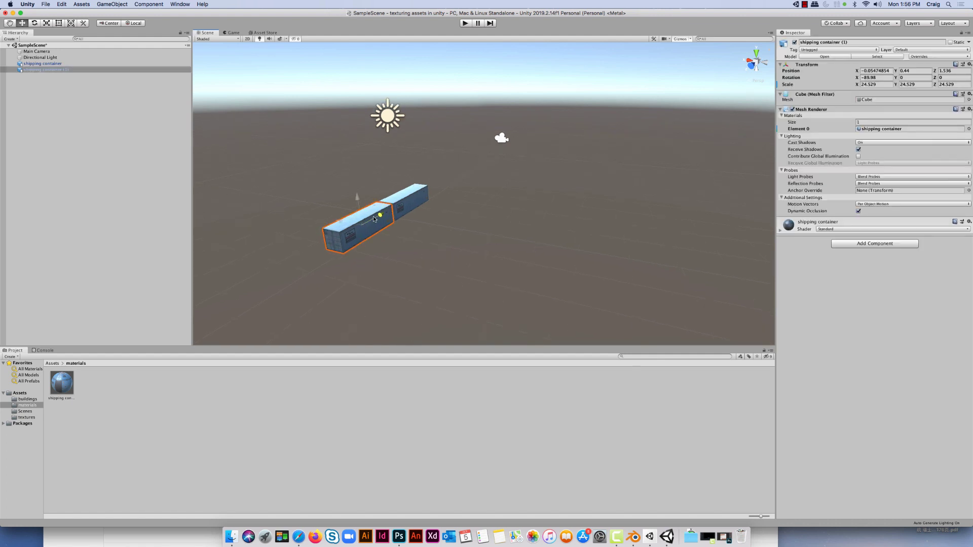
{"action": "left_click", "coordinate": [400, 242]}
{"action": "mouse_move", "coordinate": [401, 242]}
{"action": "right_mouse_down", "text": "alt"}
{"action": "mouse_move", "coordinate": [430, 252]}
{"action": "mouse_move", "coordinate": [402, 236]}
{"action": "right_mouse_up", "text": "alt"}
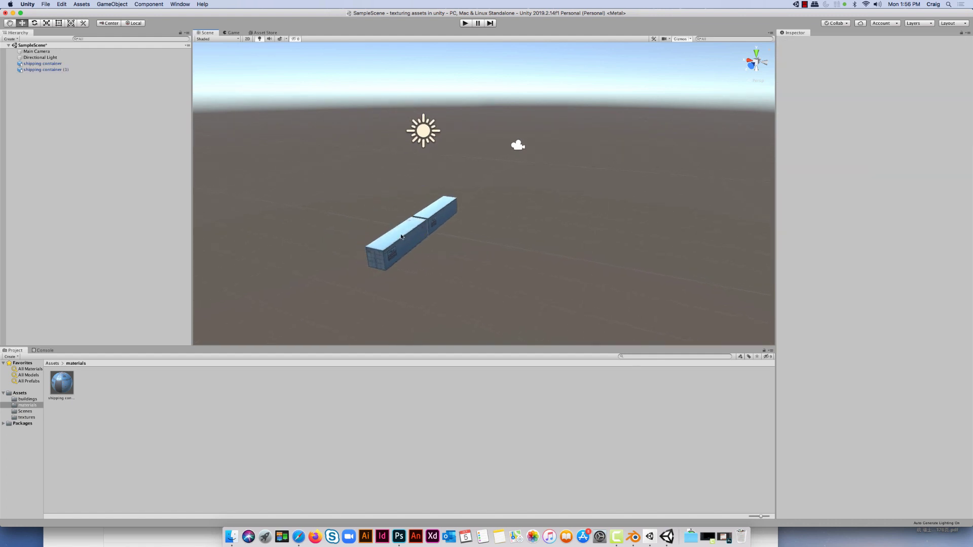
Rotate the duplicate container about its vertical axis to a Z rotation of about -33 degrees and deselect it
{"action": "left_click", "coordinate": [399, 235]}
{"action": "key", "text": "e"}
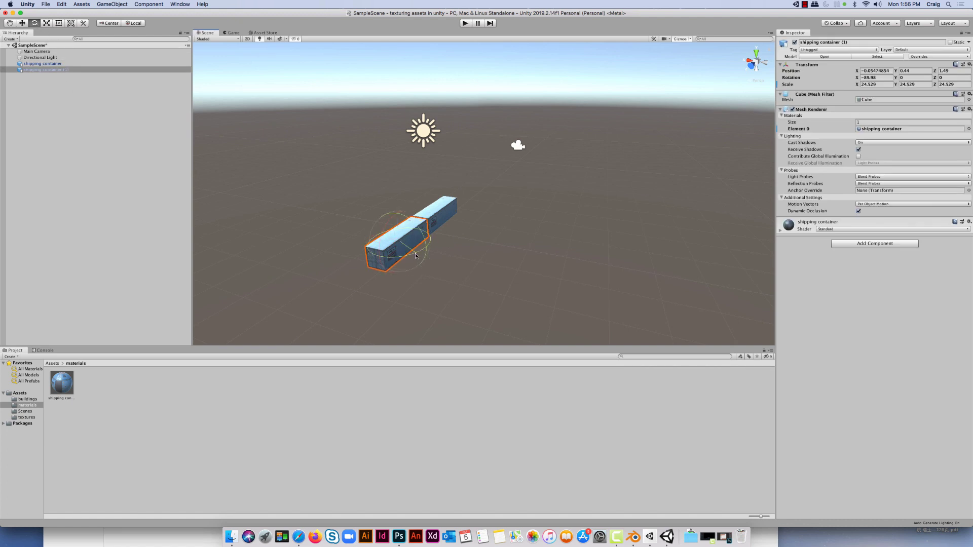
{"action": "left_click_drag", "start_coordinate": [416, 254], "coordinate": [465, 256]}
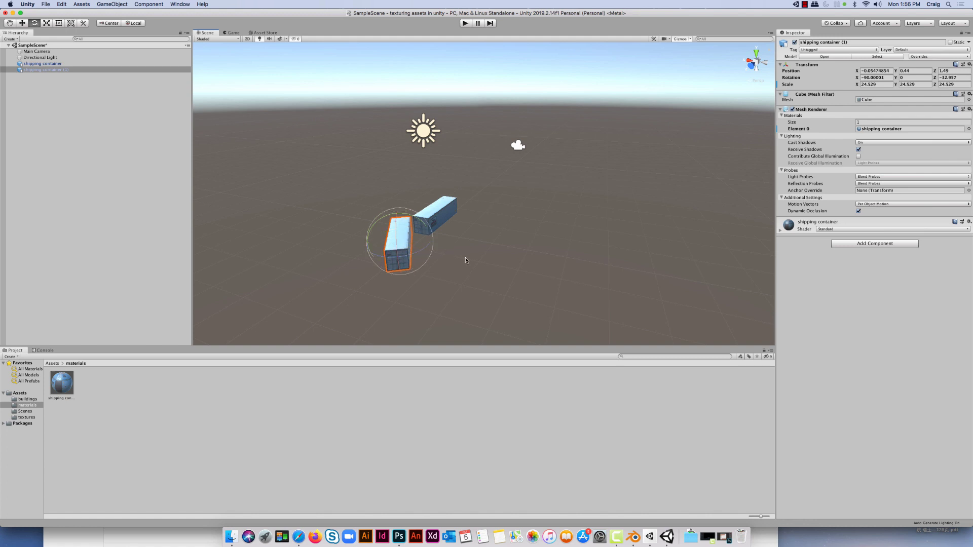
{"action": "left_click", "coordinate": [474, 267]}
{"action": "middle_click_drag", "start_coordinate": [480, 272], "coordinate": [462, 256]}
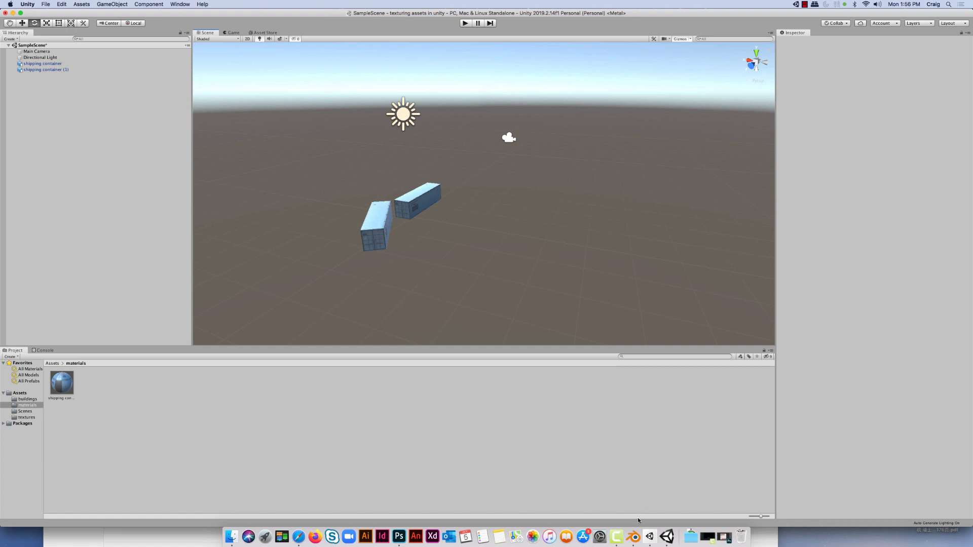
Review the textured container in Blender, bring up and dismiss the Photoshop window, and return to Unity
{"action": "left_click", "coordinate": [633, 536]}
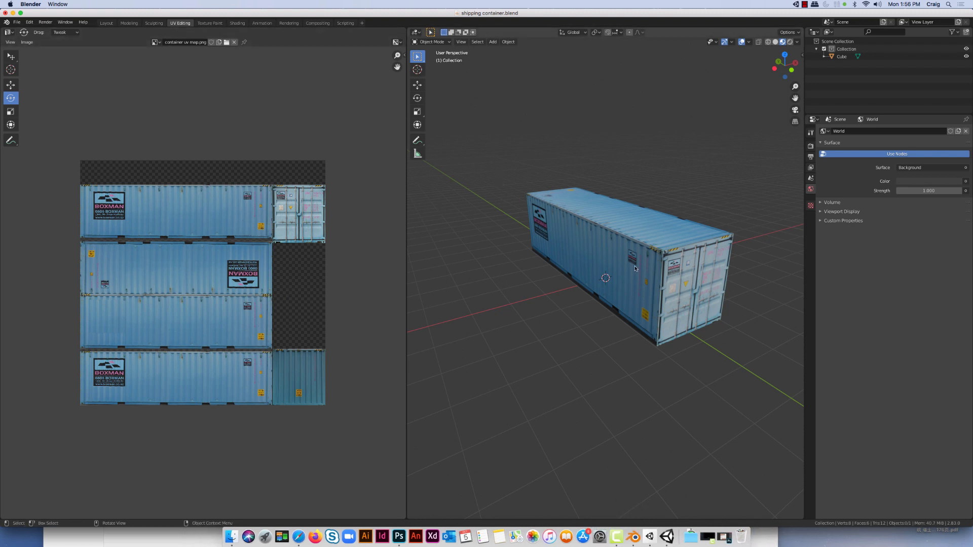
{"action": "left_click", "coordinate": [404, 533]}
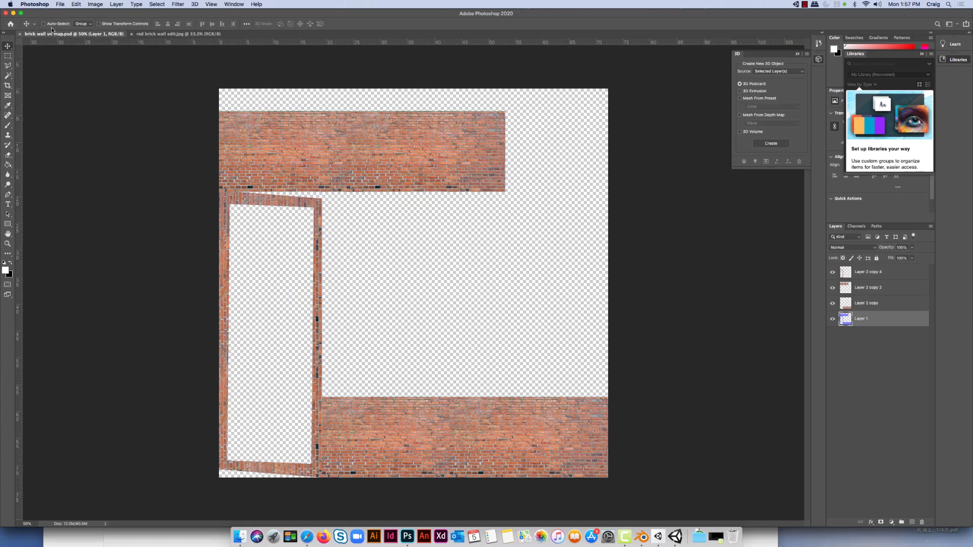
{"action": "left_click", "coordinate": [12, 12]}
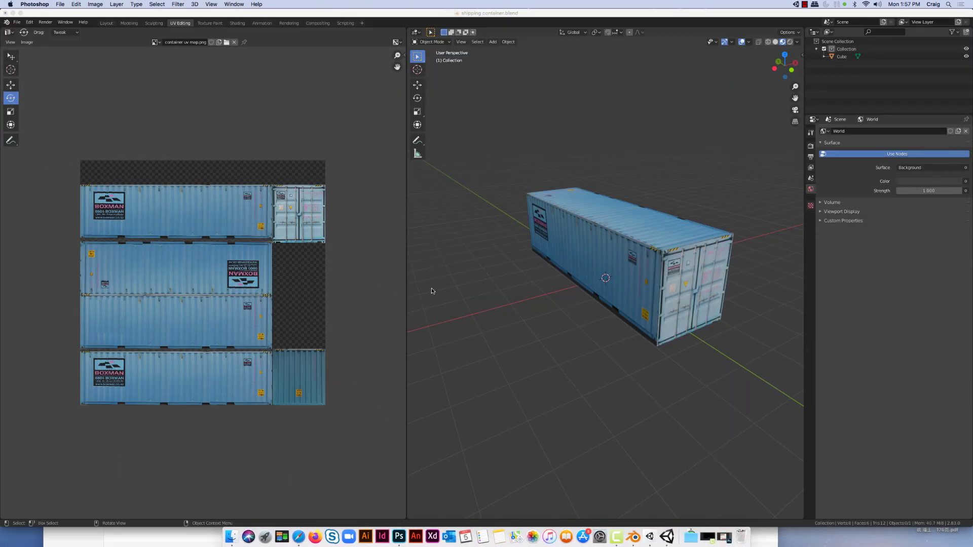
{"action": "left_click", "coordinate": [667, 533]}
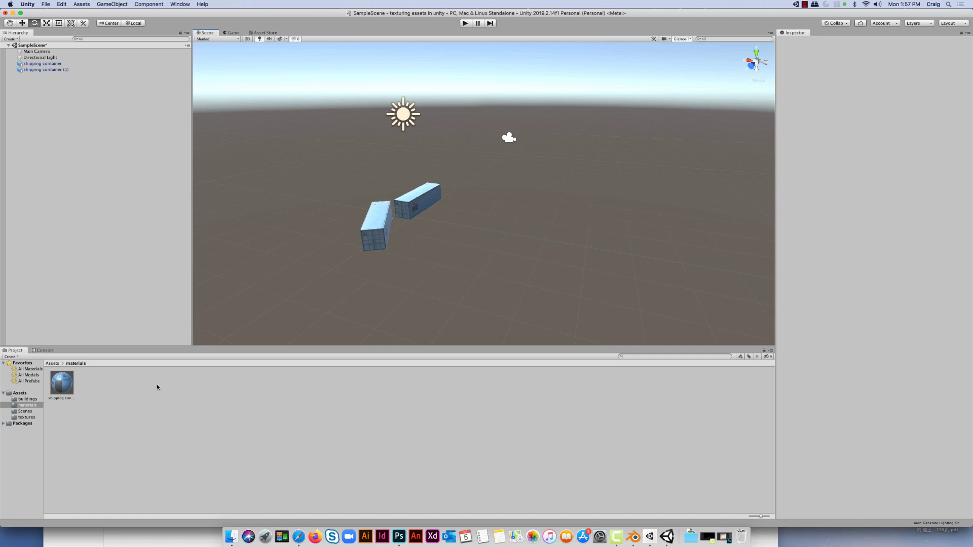
Show the project's top-level Assets folders in Unity and inspect the contents of the buildings folder in Finder
{"action": "left_click", "coordinate": [52, 363]}
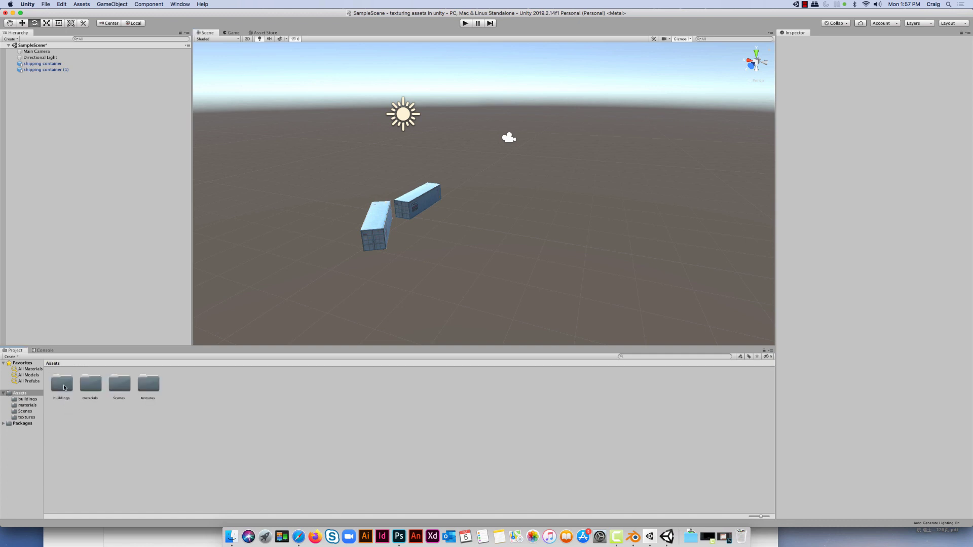
{"action": "left_click", "coordinate": [231, 536]}
{"action": "left_click_drag", "start_coordinate": [311, 128], "coordinate": [394, 37]}
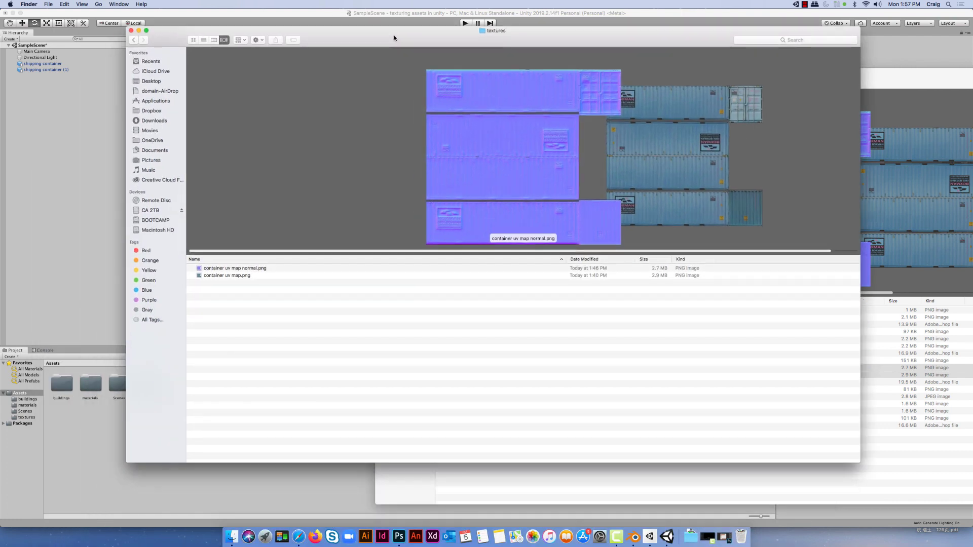
{"action": "left_click", "coordinate": [133, 40]}
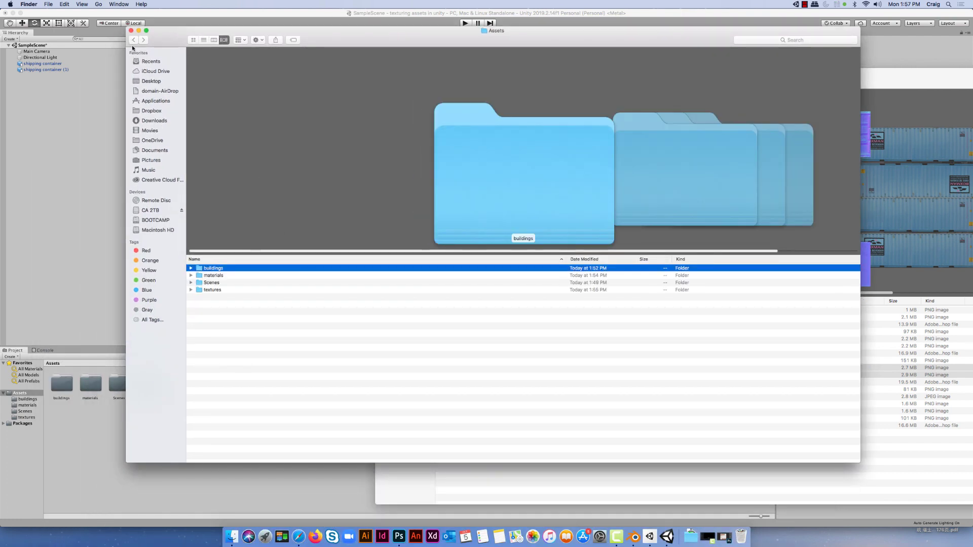
{"action": "double_click", "coordinate": [215, 269]}
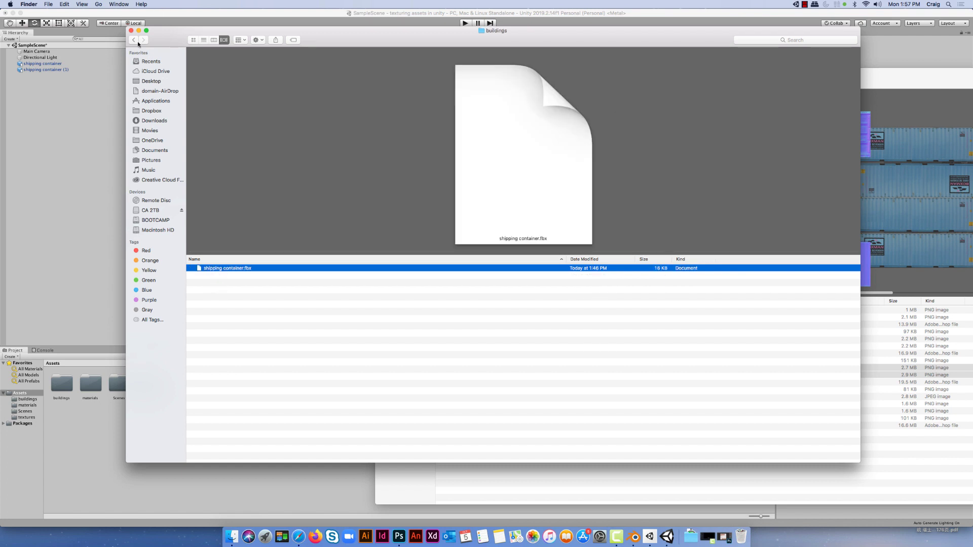
Inspect the container uv map and container uv map normal images in the project's textures folder
{"action": "left_click", "coordinate": [134, 40]}
{"action": "double_click", "coordinate": [206, 290]}
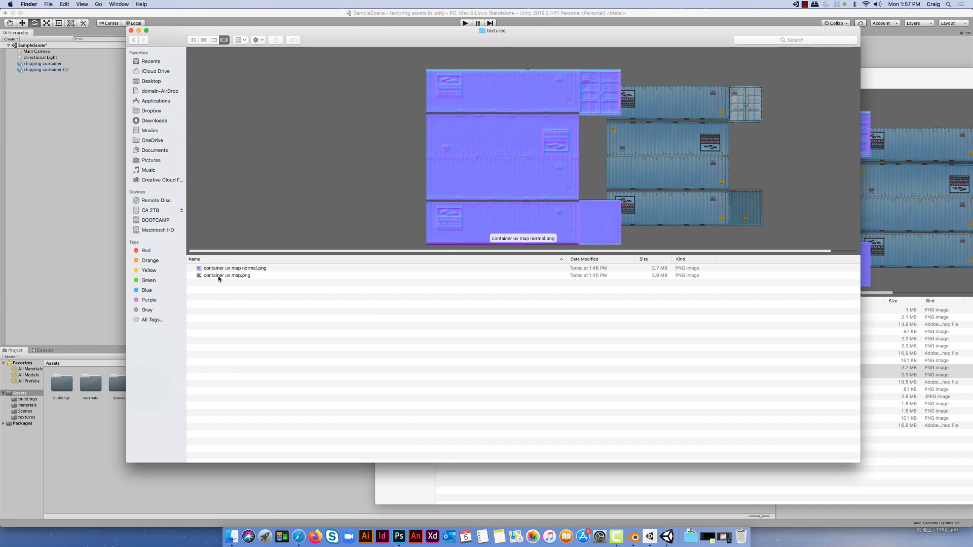
{"action": "left_click", "coordinate": [219, 279]}
{"action": "key", "text": "Up"}
{"action": "left_click", "coordinate": [227, 308]}
Inspect the project's materials folder, return to Assets, and minimise the Finder windows to reveal the Unity scene
{"action": "left_click", "coordinate": [134, 40]}
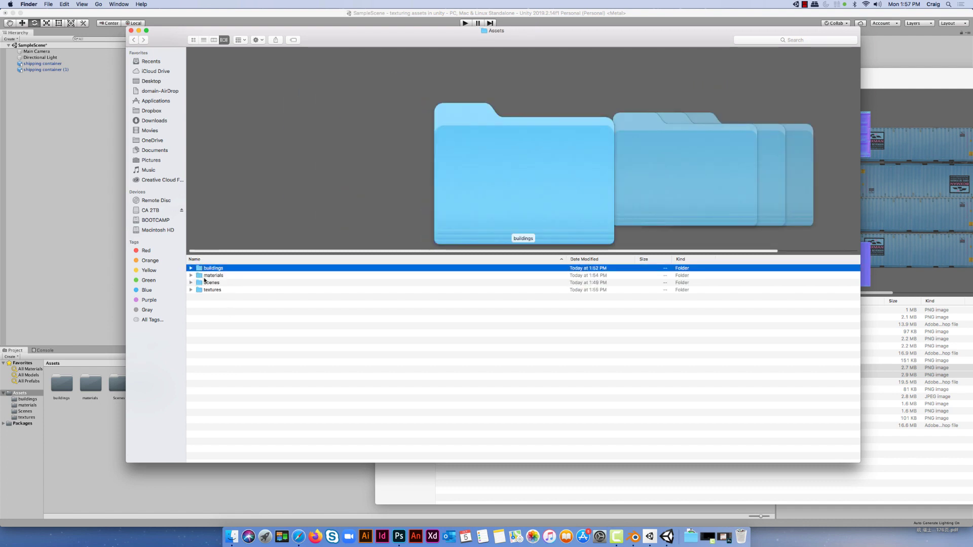
{"action": "double_click", "coordinate": [205, 277]}
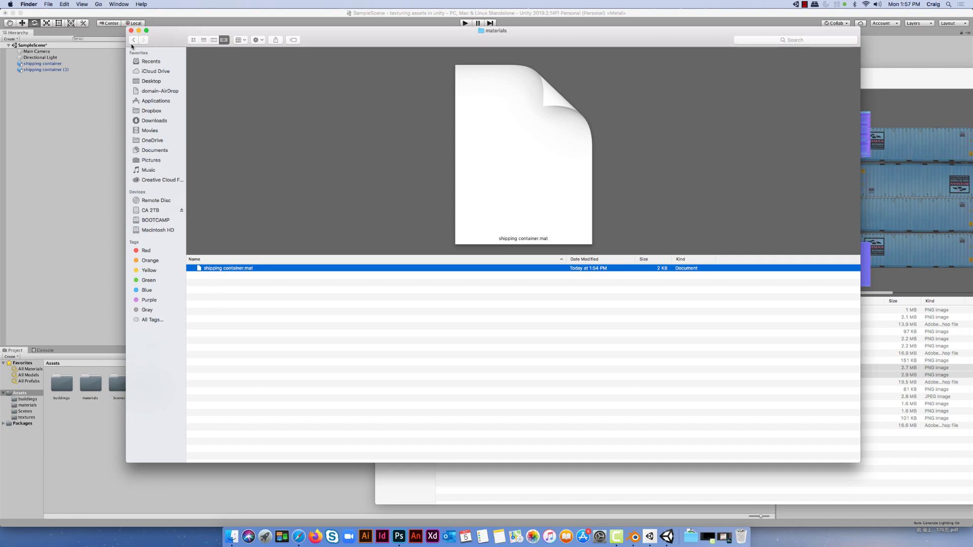
{"action": "left_click", "coordinate": [134, 40]}
{"action": "left_click", "coordinate": [138, 30]}
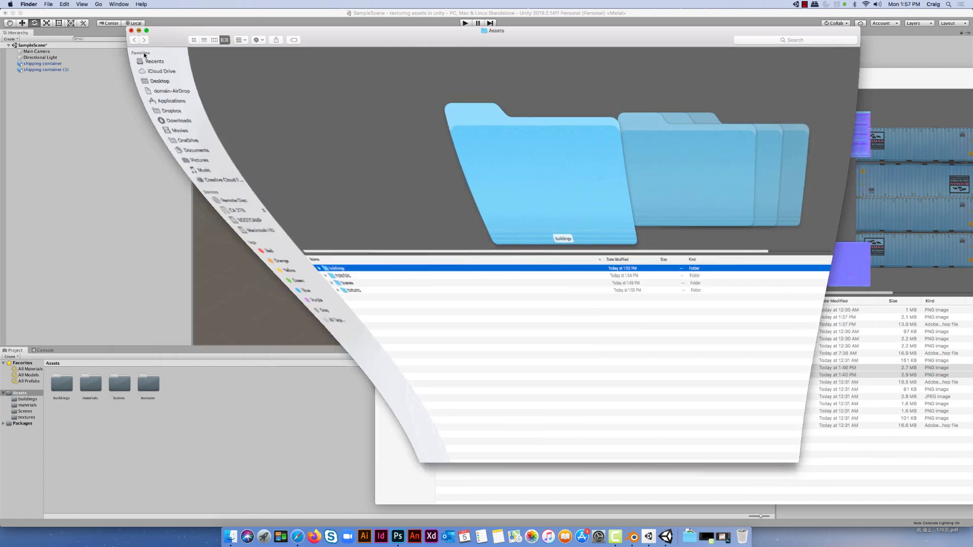
{"action": "left_click", "coordinate": [388, 73]}
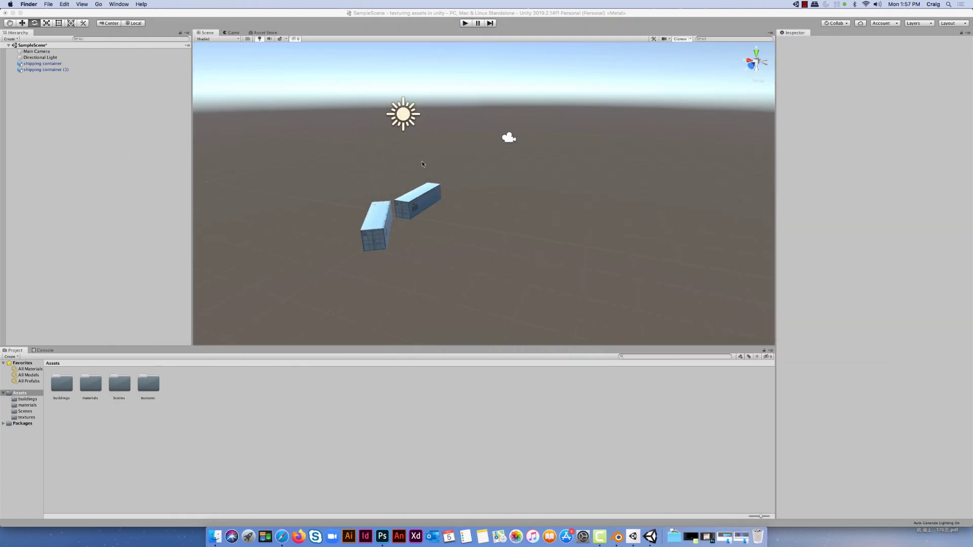